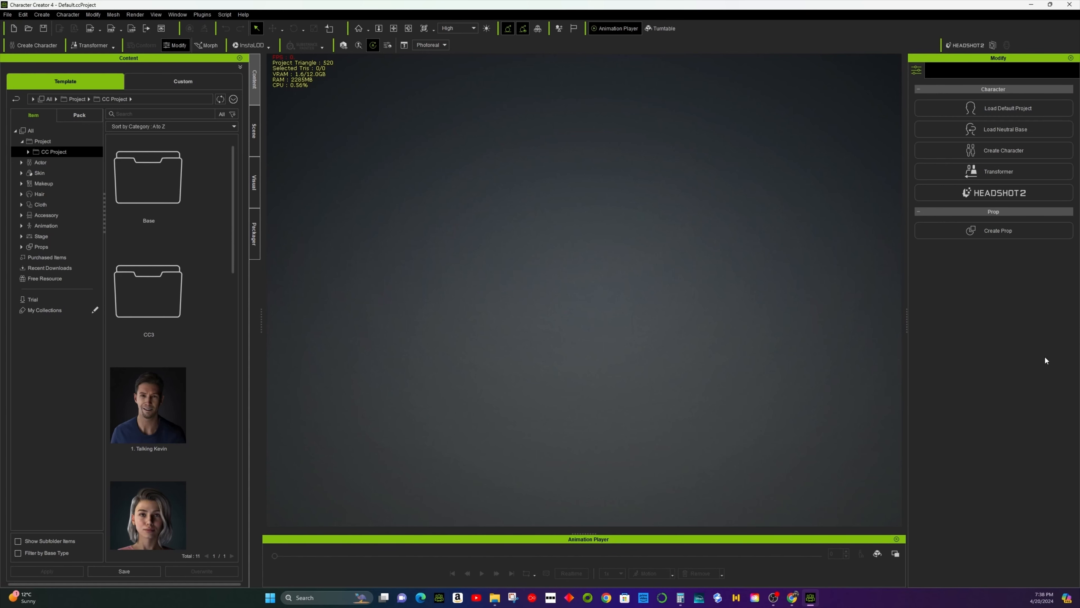
- Load the 2. Camila Facial Demo project and frame the full character in the viewport
click(139, 542)
drag(257, 301, 518, 274)
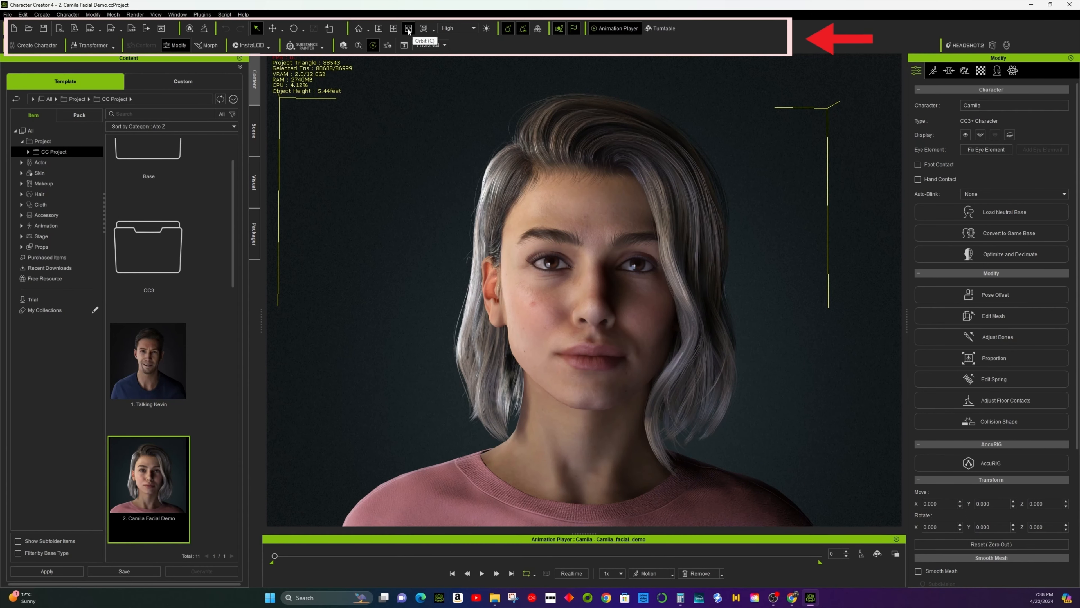
click(358, 29)
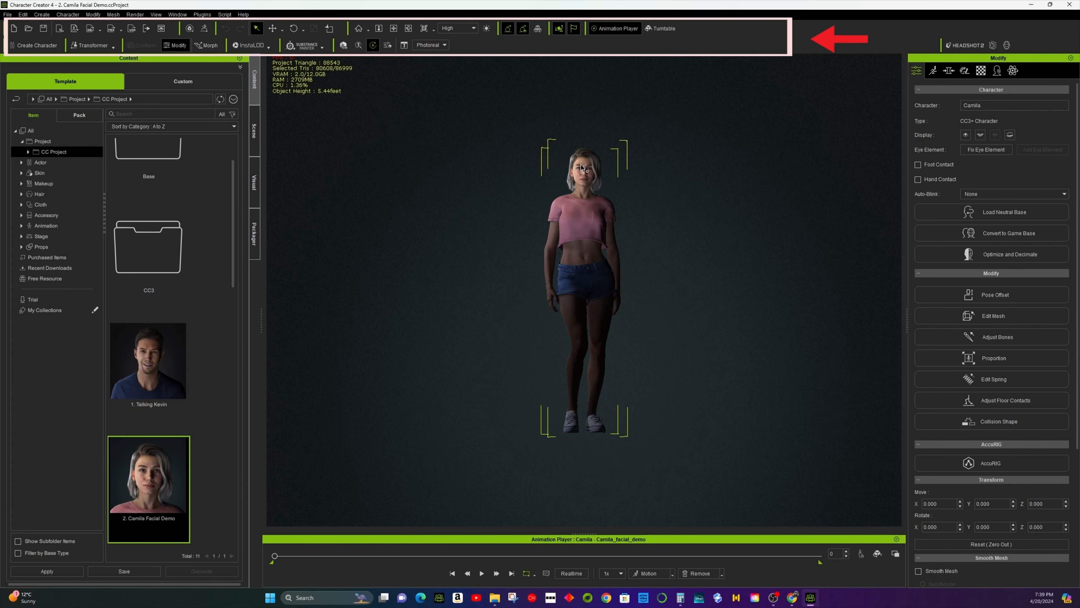
- Select the character's Side part wavy hair and frame the view on it
click(581, 164)
click(581, 161)
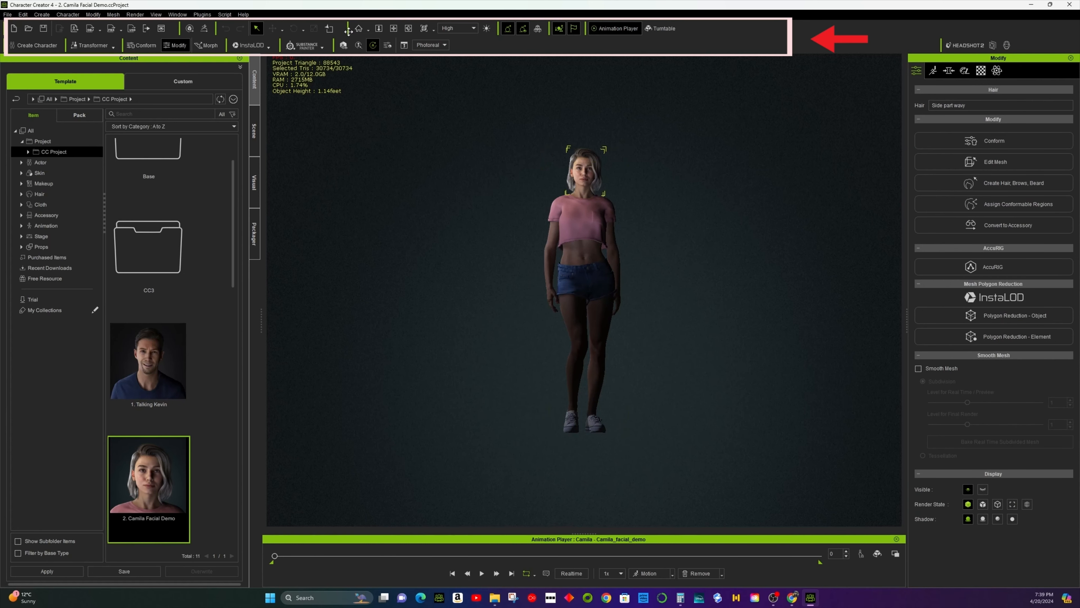
click(360, 29)
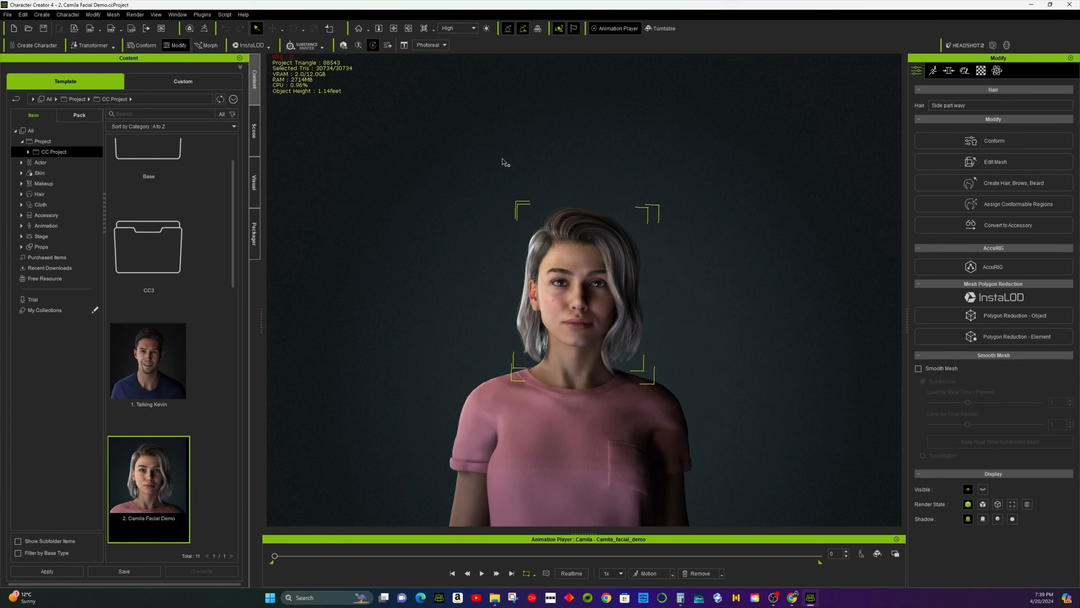
- Examine the character's head and hair up close by zooming, panning and orbiting around them
click(379, 28)
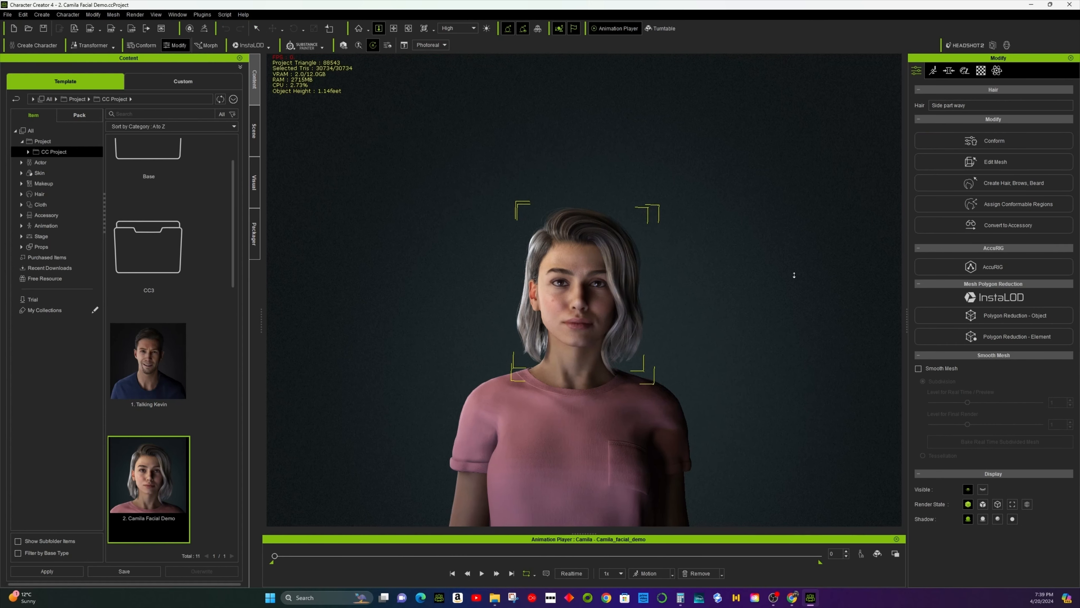
drag(794, 275, 775, 221)
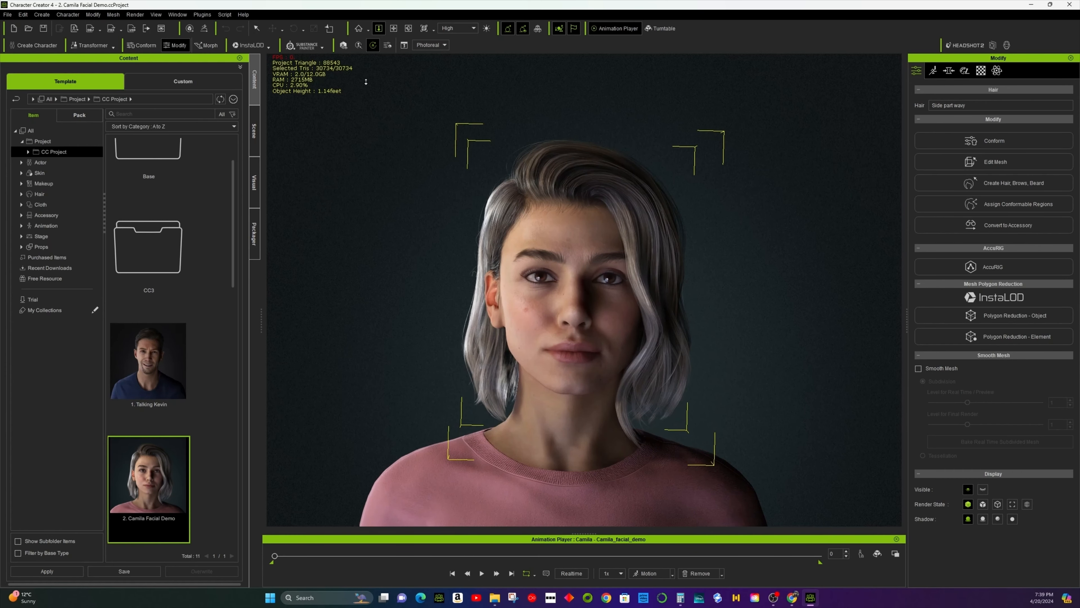
click(394, 28)
drag(543, 293, 539, 227)
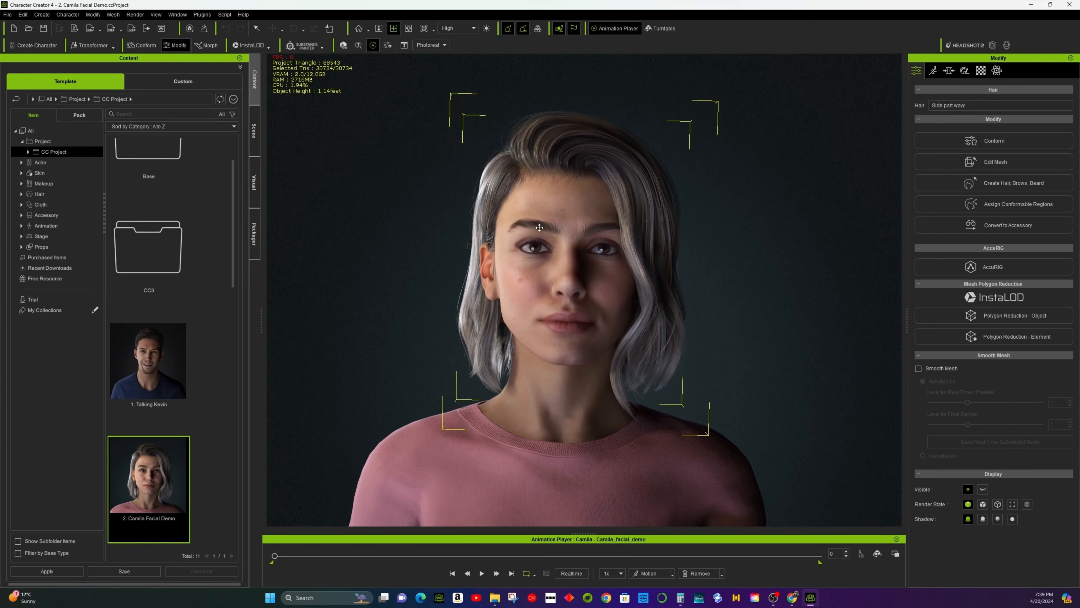
click(408, 28)
drag(474, 266, 675, 364)
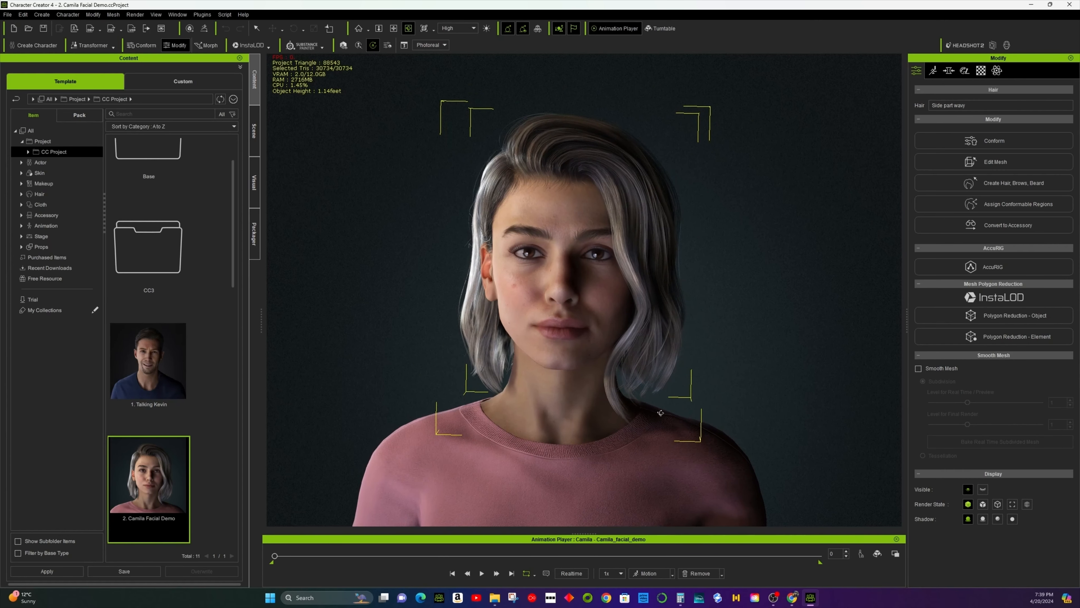
alt+drag(742, 307, 788, 282)
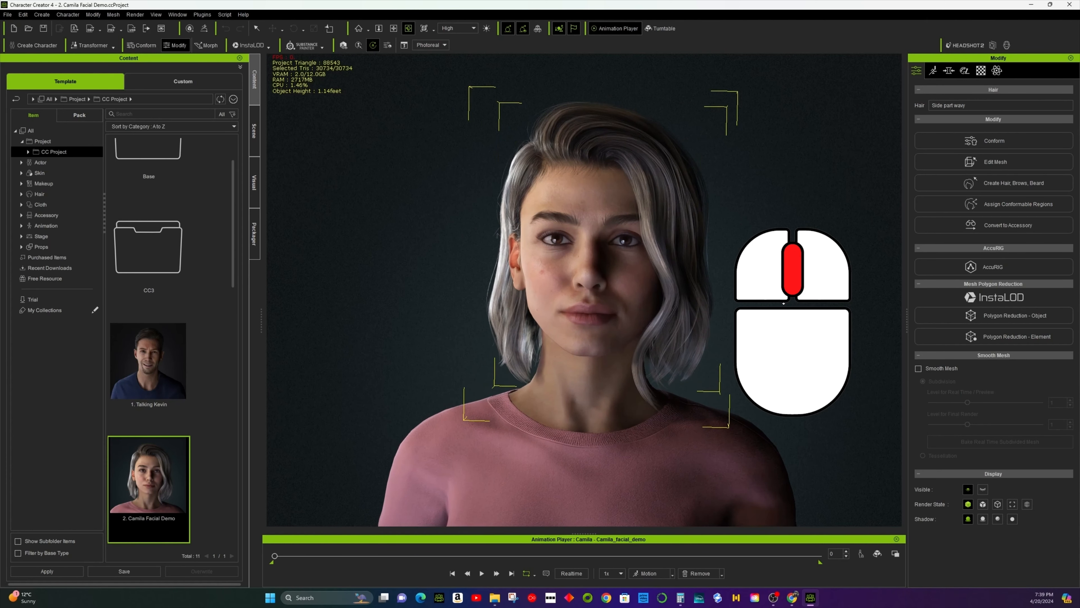
mouse_move(754, 318)
alt+mouse_down()
mouse_move(752, 359)
mouse_move(762, 294)
mouse_move(761, 337)
mouse_move(763, 307)
alt+mouse_up()
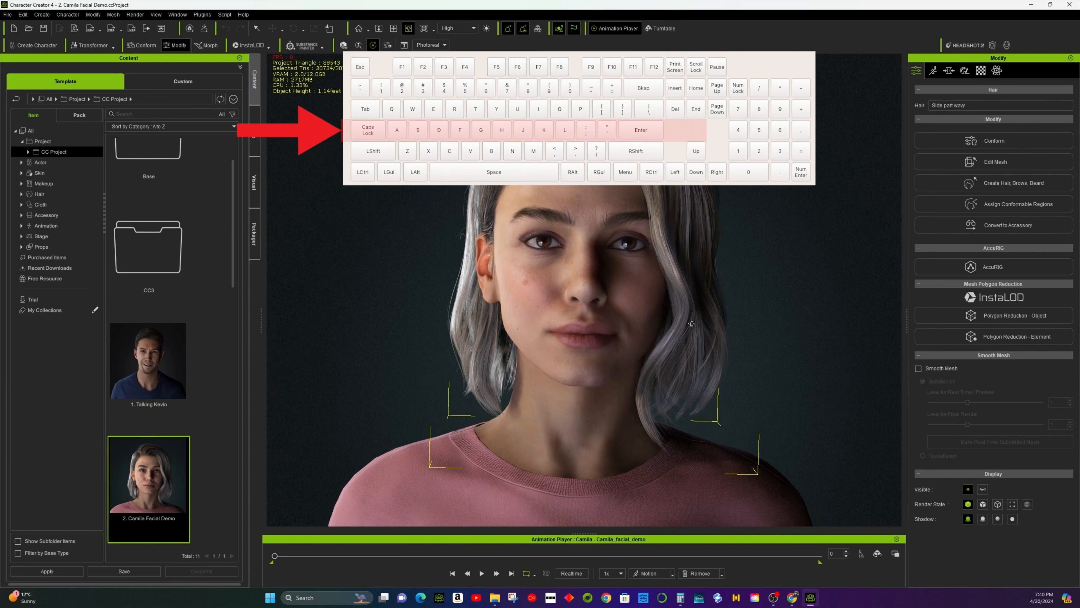
- Examine the character from both sides, the back and the top, as well as in face and full-body framing
key(a)
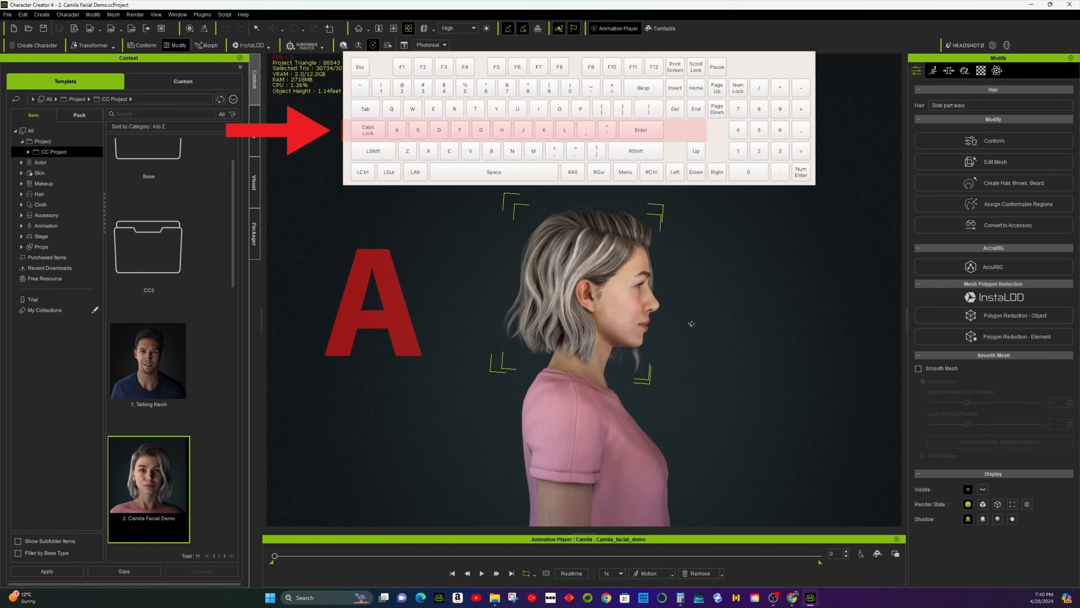
scroll(690, 325, up, 1)
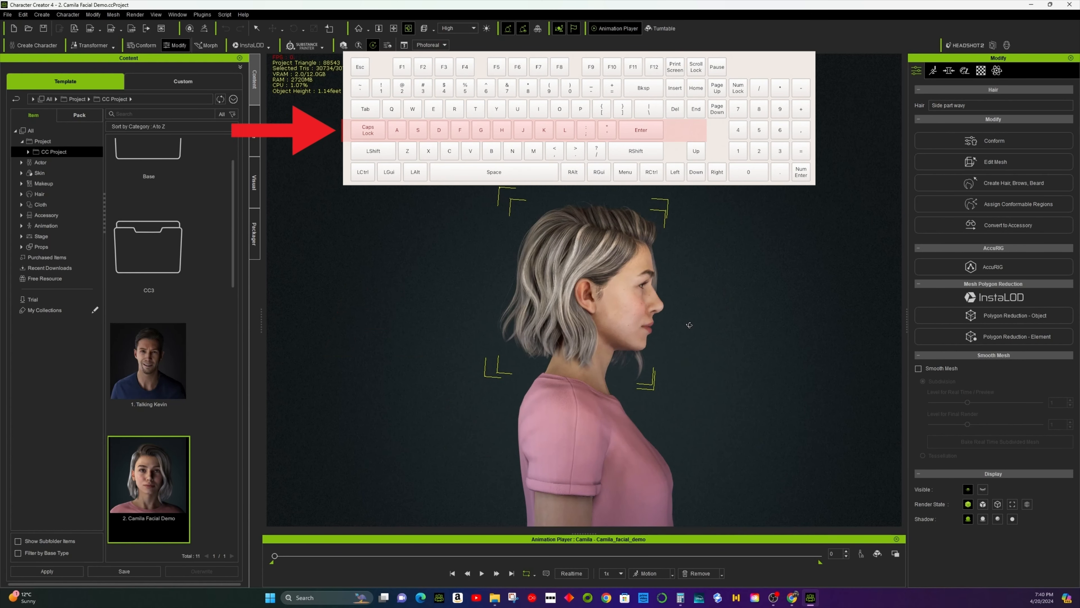
key(s)
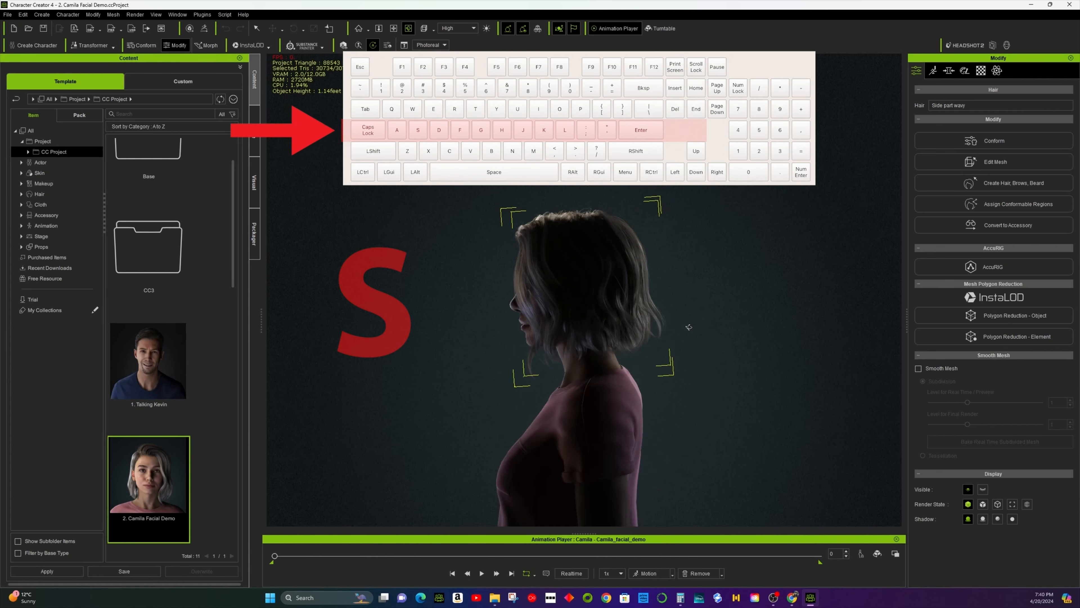
key(d)
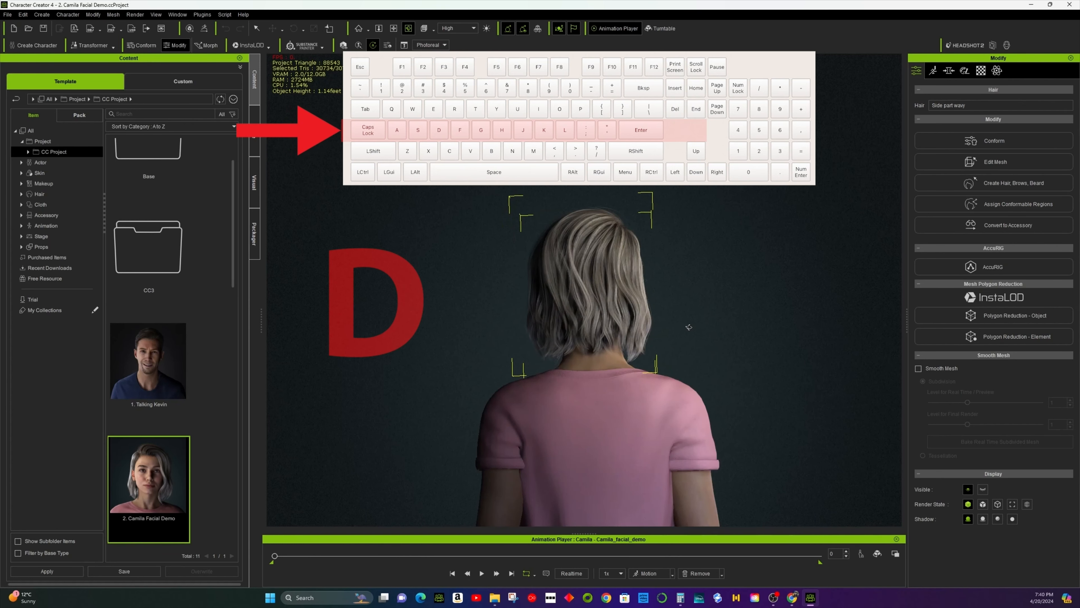
key(g)
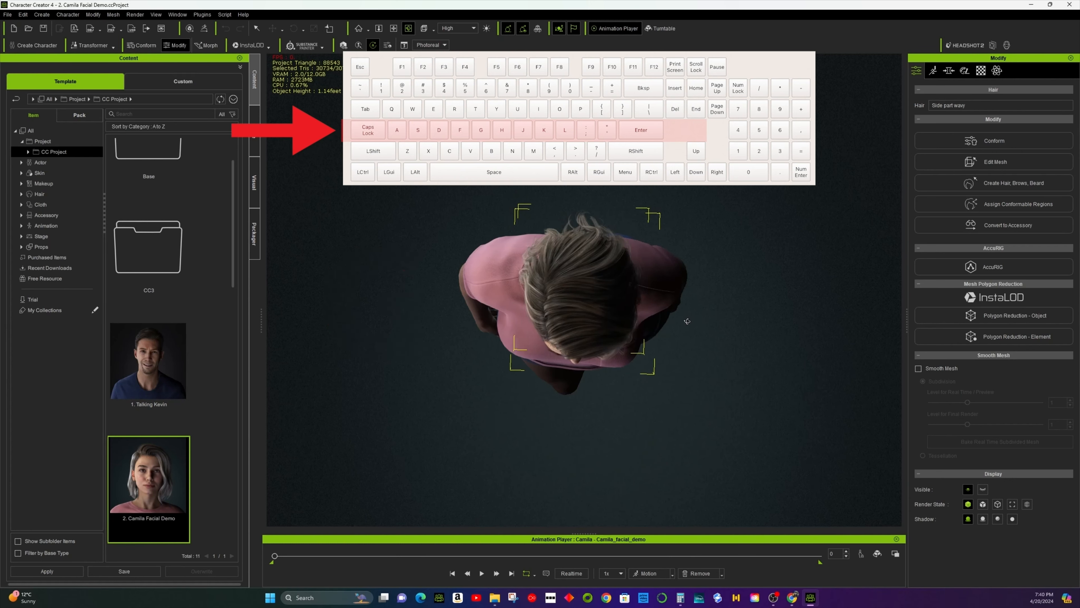
key(j)
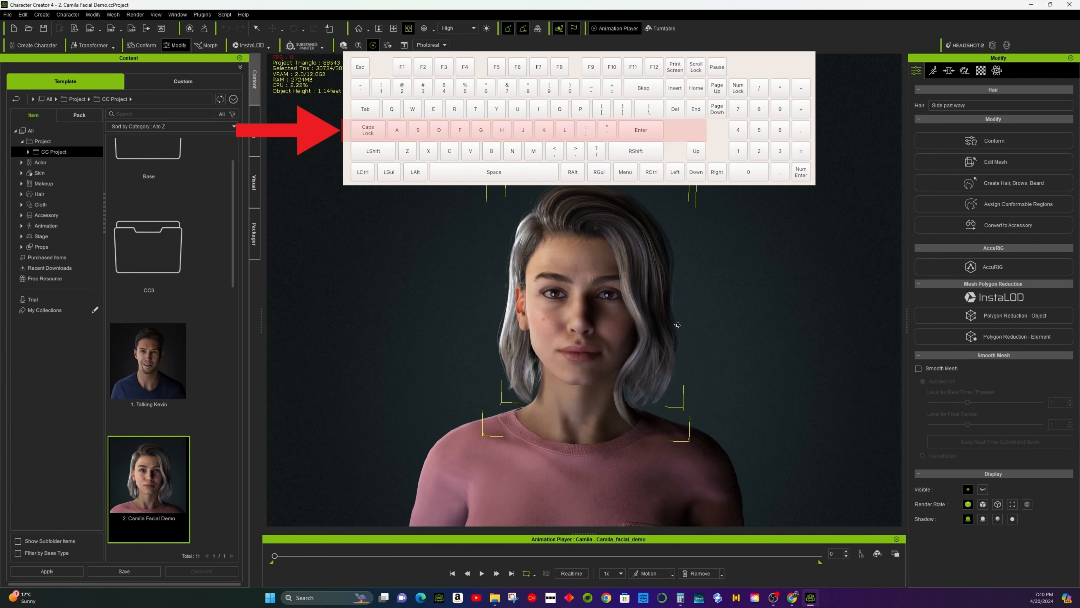
key(k)
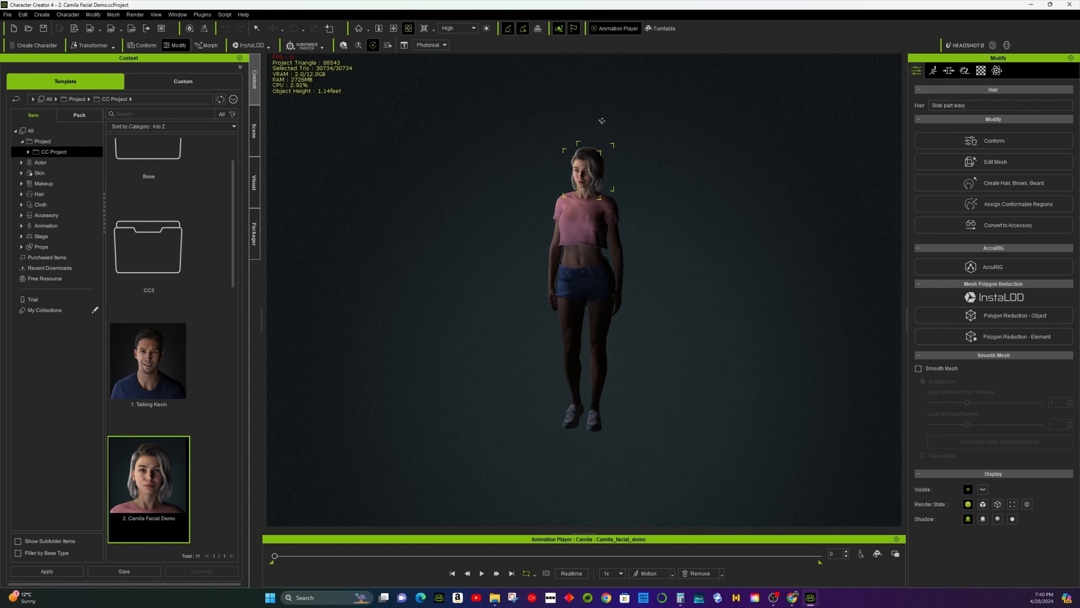
key(alt+3)
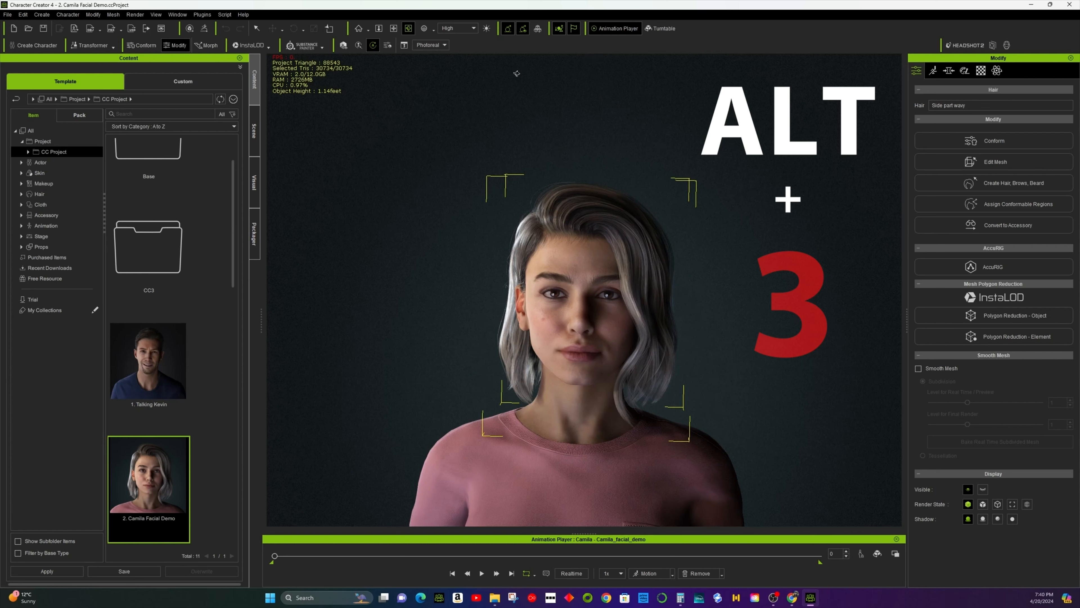
key(alt+3)
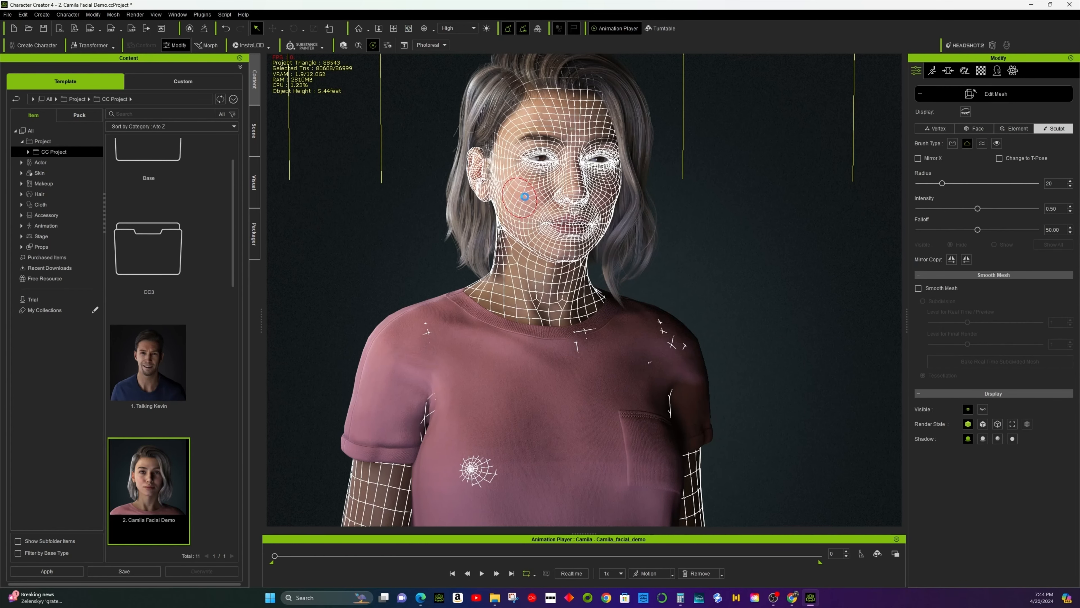
- Sculpt the cheek area of the character's face mesh with repeated strokes, alternating between brush modes
ctrl+click(524, 205)
ctrl+click(522, 204)
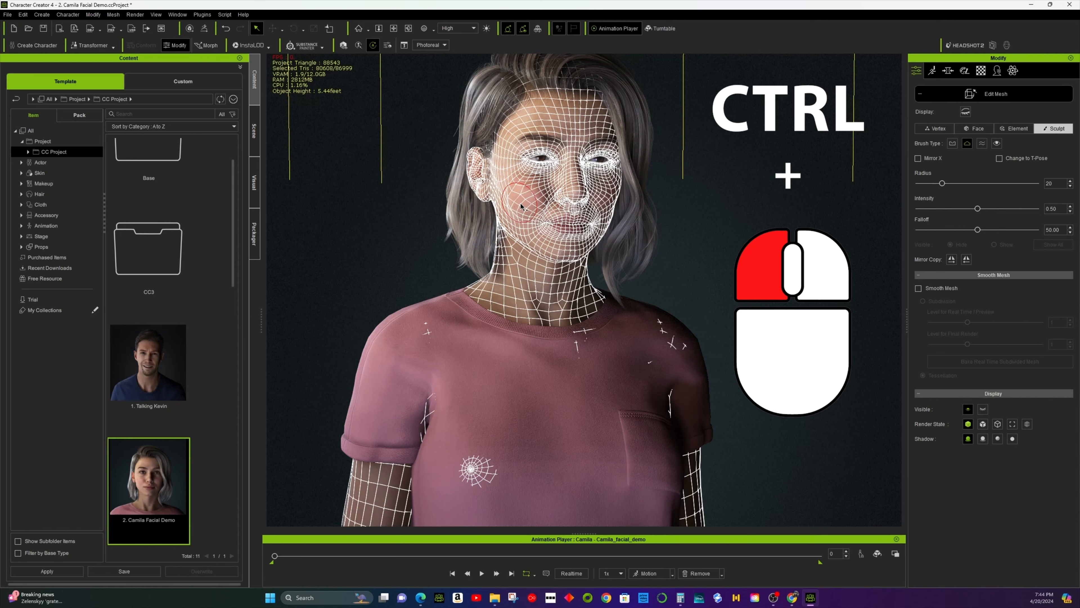
ctrl+click(521, 205)
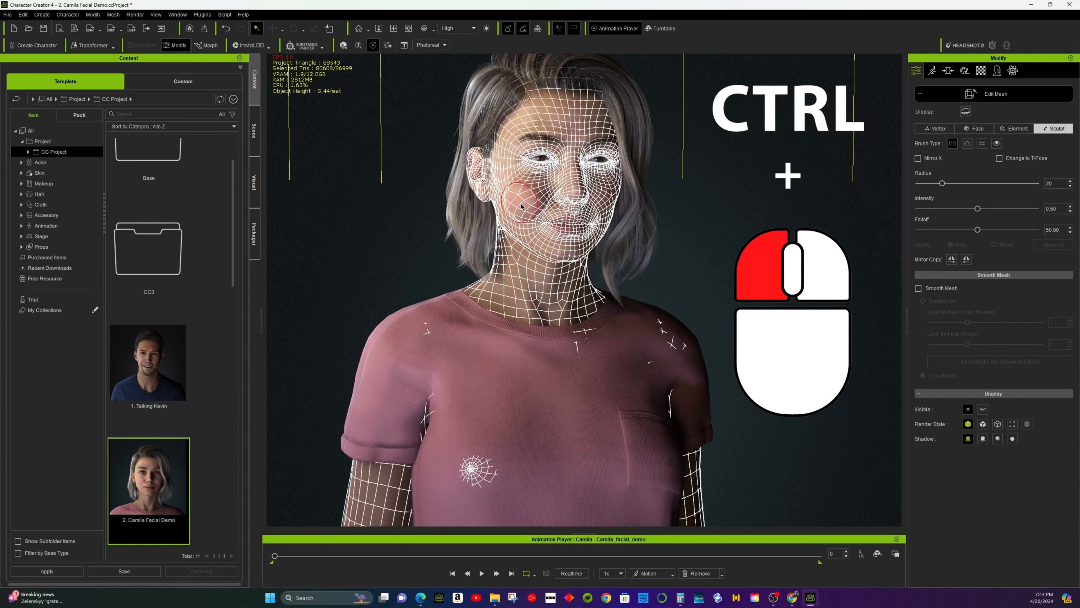
shift+click(521, 202)
shift+click(534, 226)
mouse_move(535, 191)
shift+mouse_down()
mouse_move(523, 209)
mouse_move(543, 182)
shift+mouse_up()
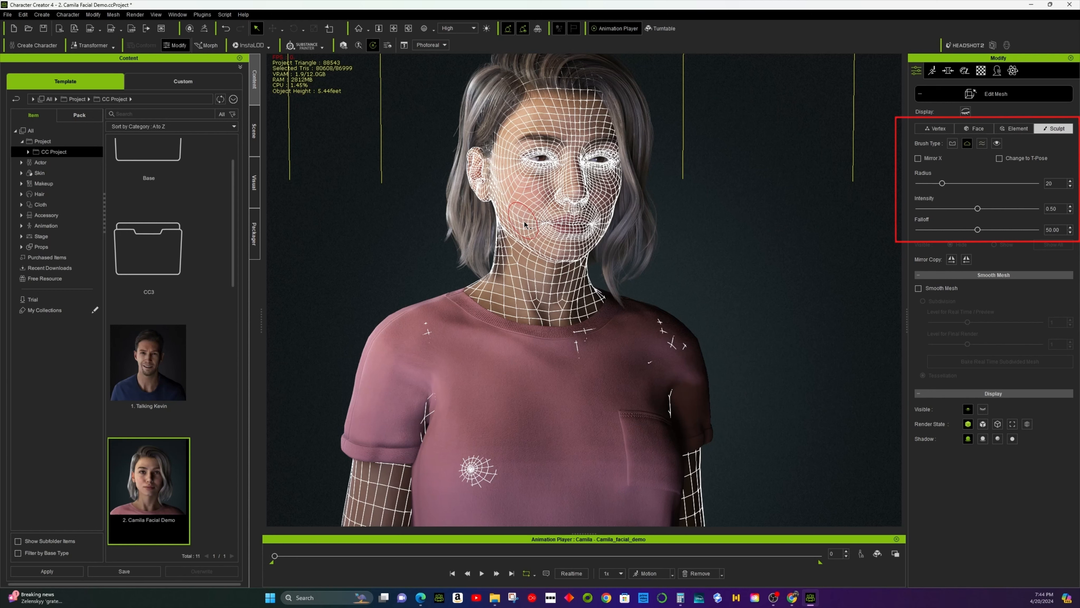
mouse_move(551, 197)
right_down()
mouse_move(551, 220)
mouse_move(557, 164)
mouse_move(555, 209)
mouse_move(554, 195)
right_up()
drag(554, 194, 567, 162)
scroll(567, 170, up, 3)
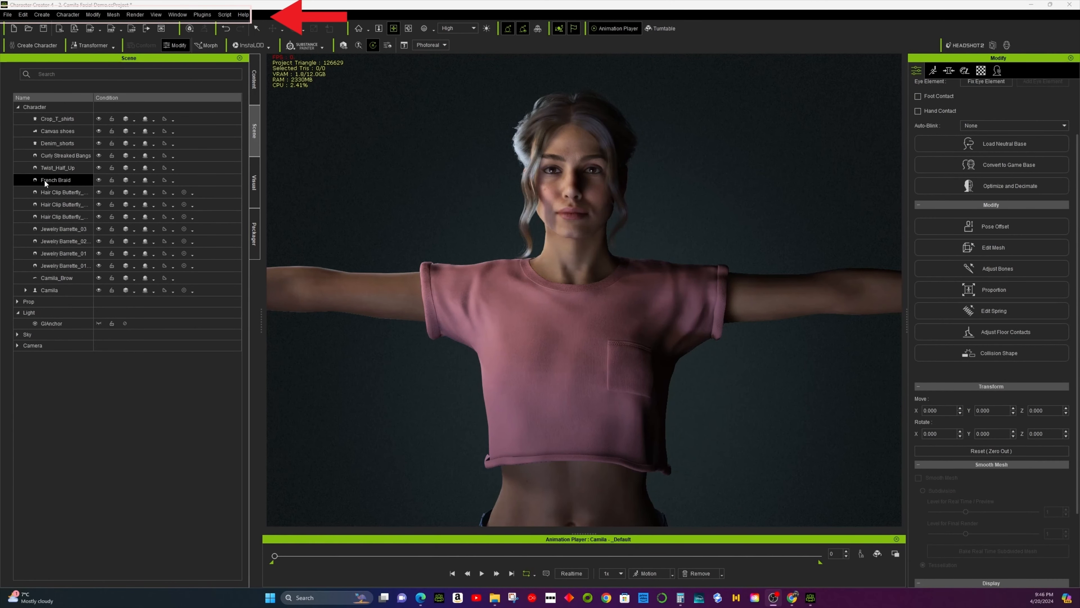
- Show the custom content library's Project category in place of the scene list
click(8, 15)
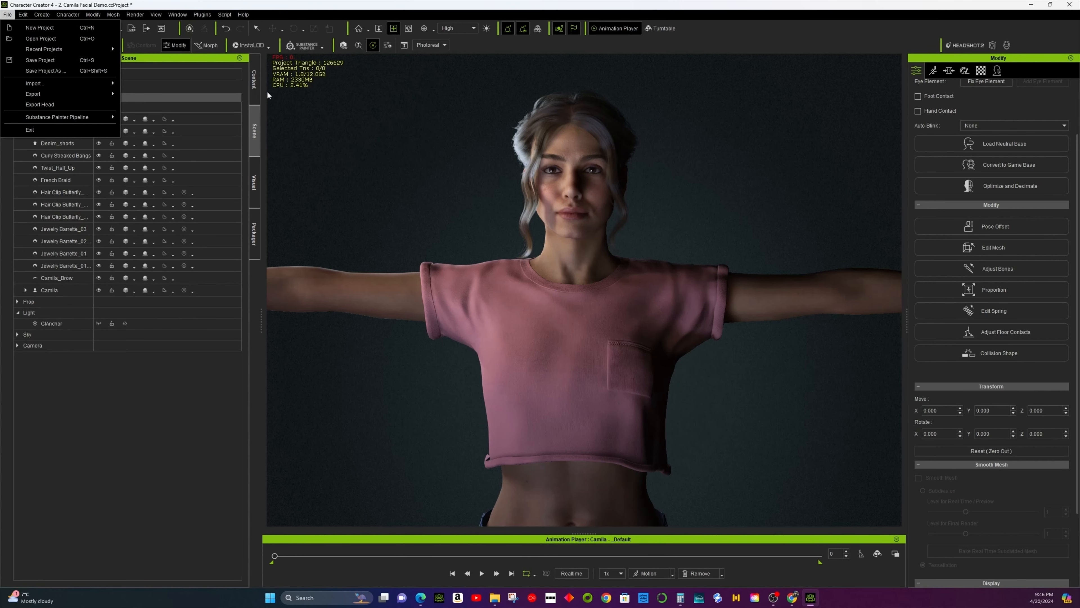
click(257, 92)
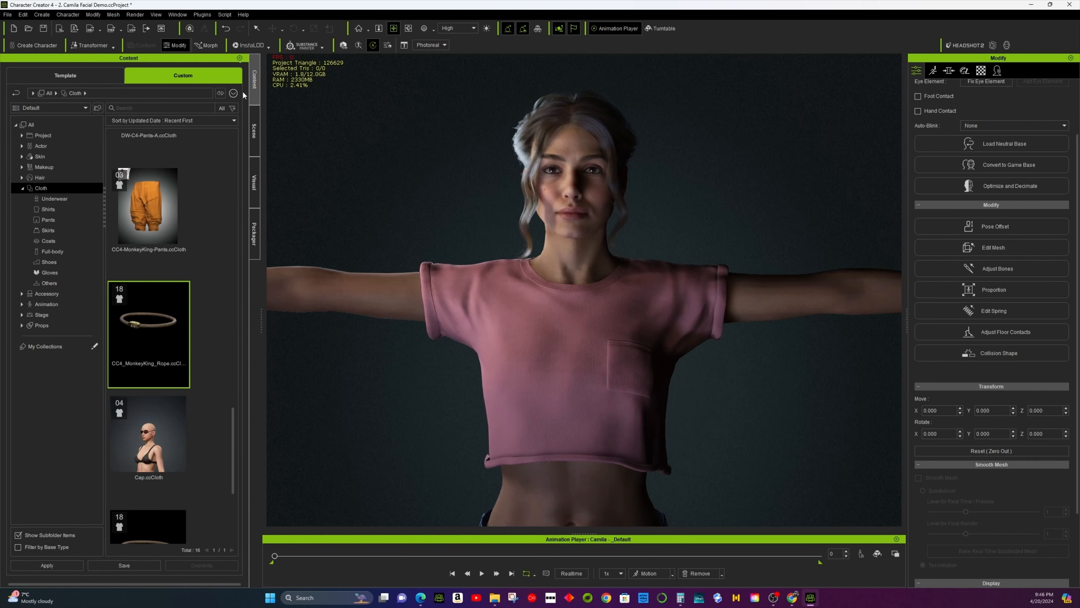
click(85, 75)
click(188, 78)
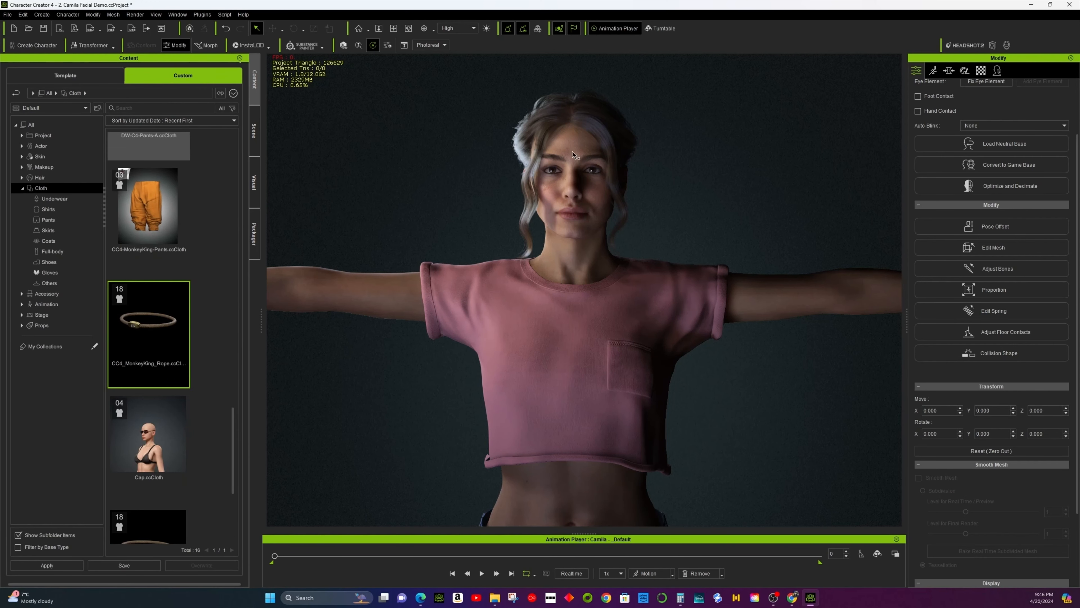
click(43, 135)
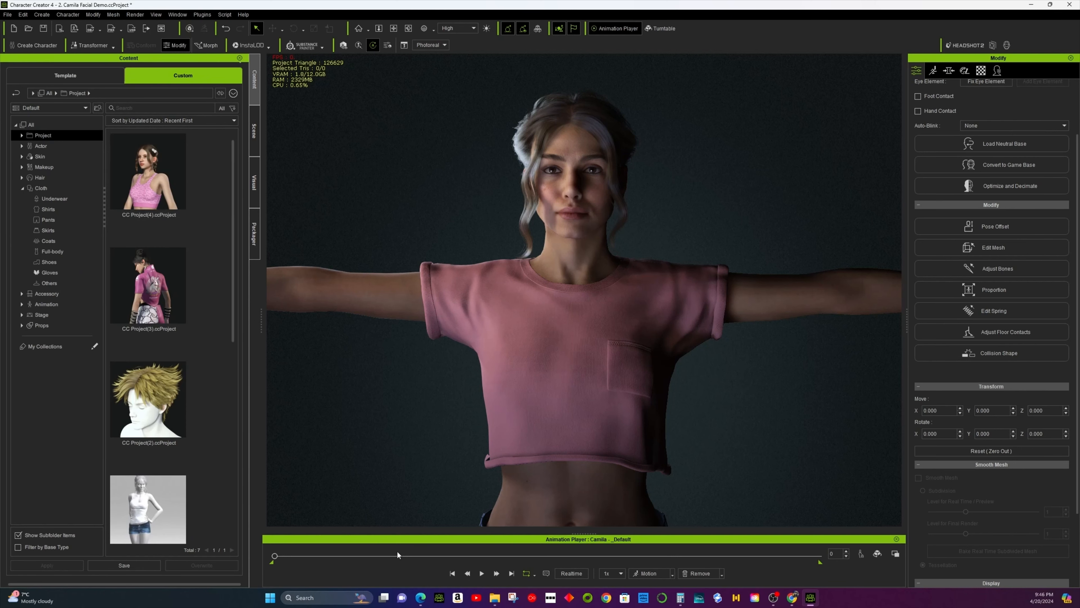
click(139, 566)
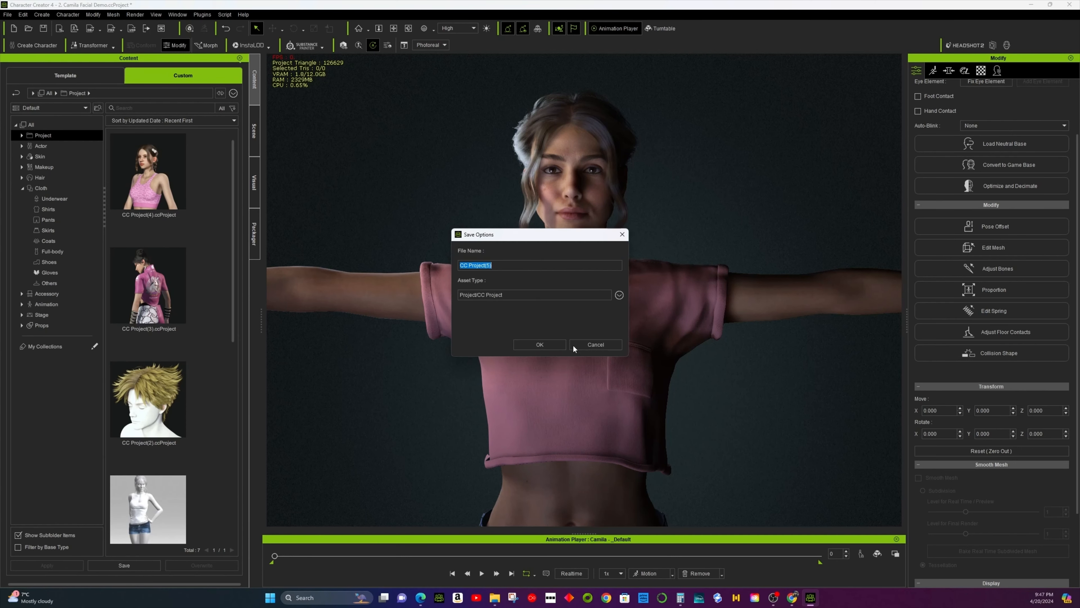
click(621, 234)
click(622, 234)
click(10, 15)
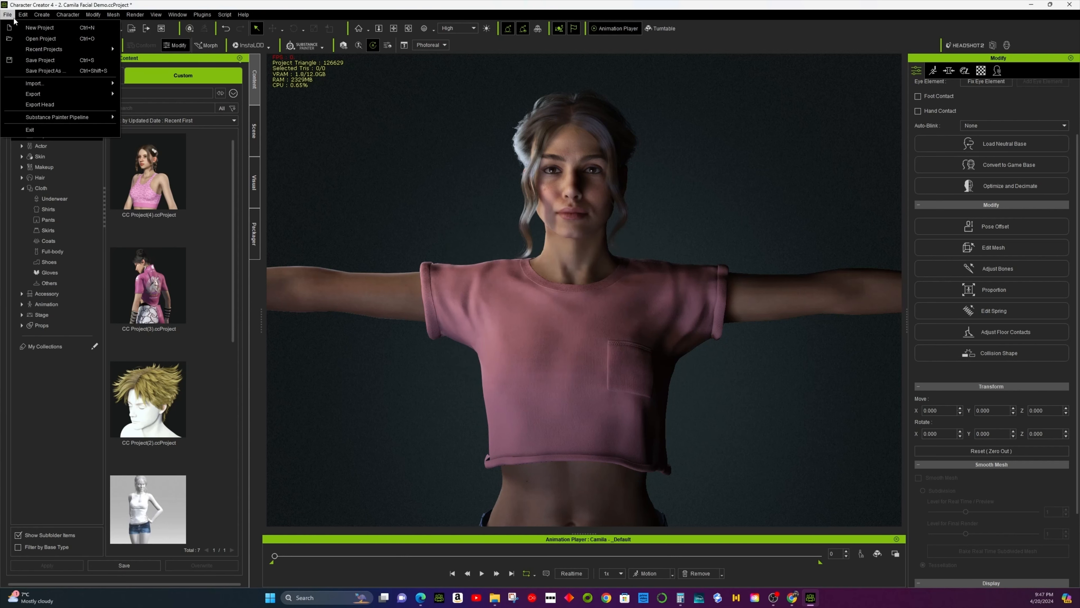
click(13, 17)
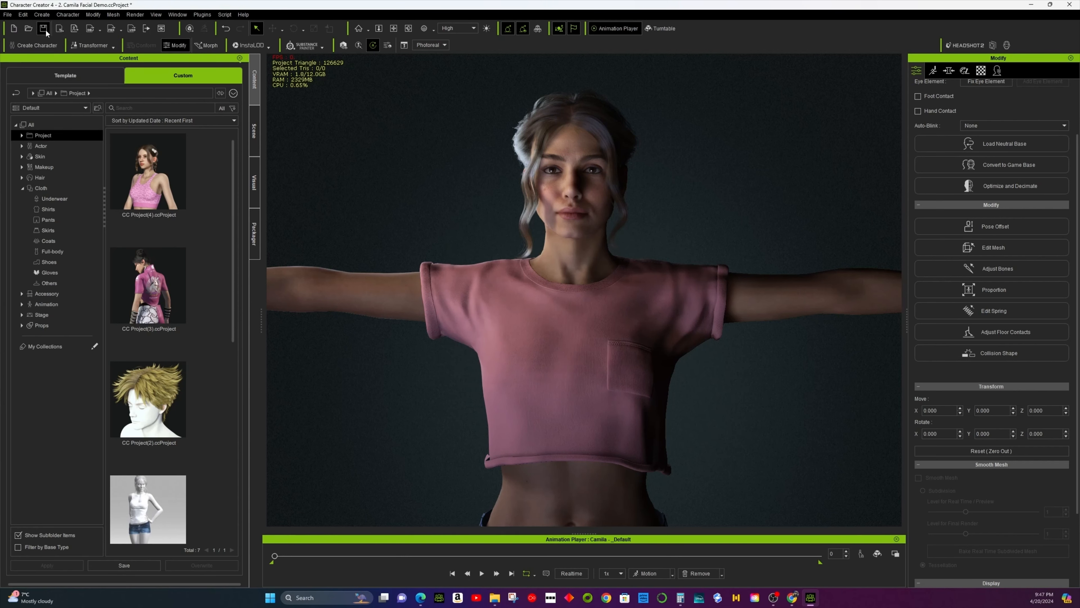
- Import the mask model Cuborg City-CGMAsk-A.obj from the Documents folder
click(14, 17)
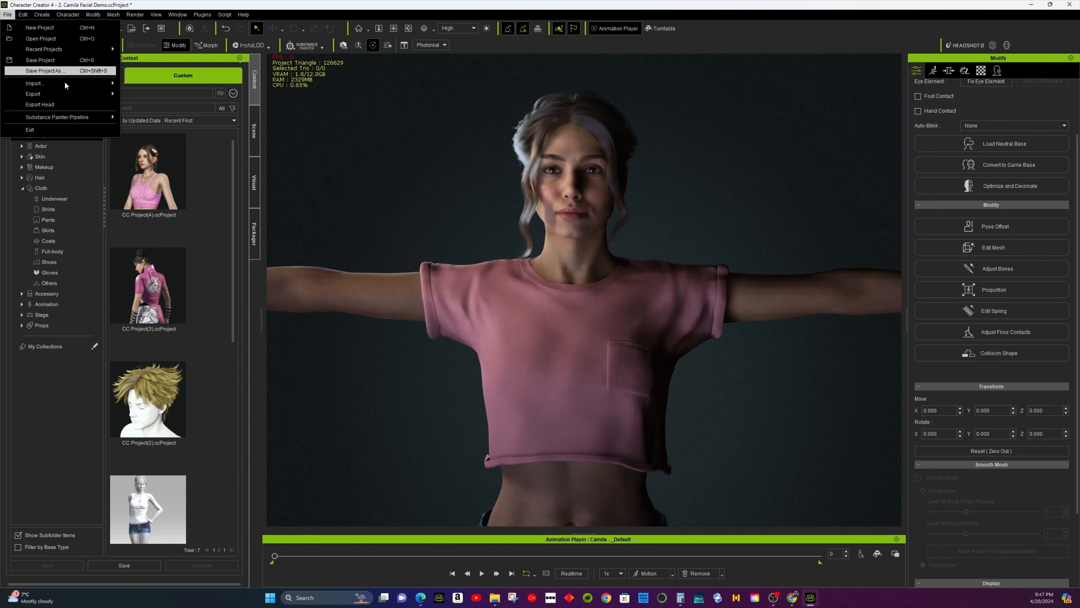
mouse_move(67, 85)
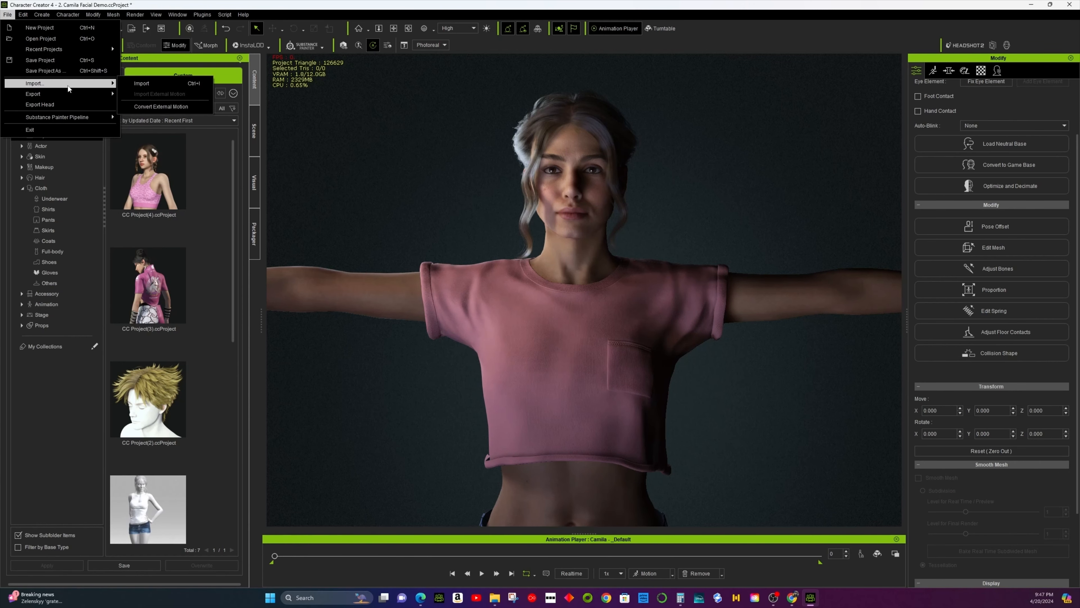
click(123, 85)
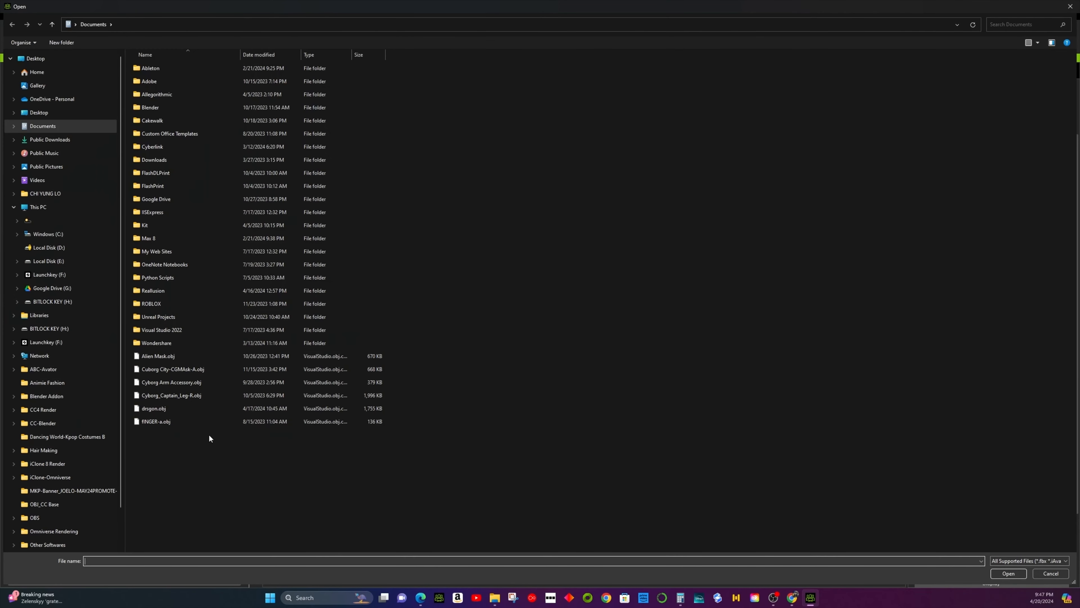
double_click(206, 369)
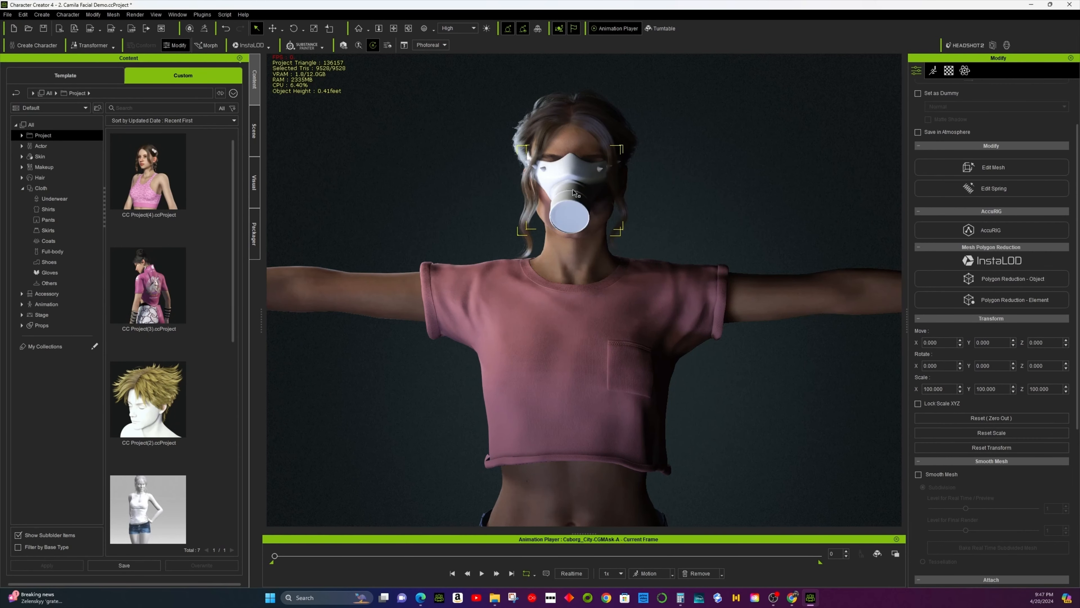
- Set the imported mask's pivot to its middle and try moving the mask vertically over the character's face
click(273, 28)
scroll(981, 486, down, 3)
scroll(986, 494, down, 3)
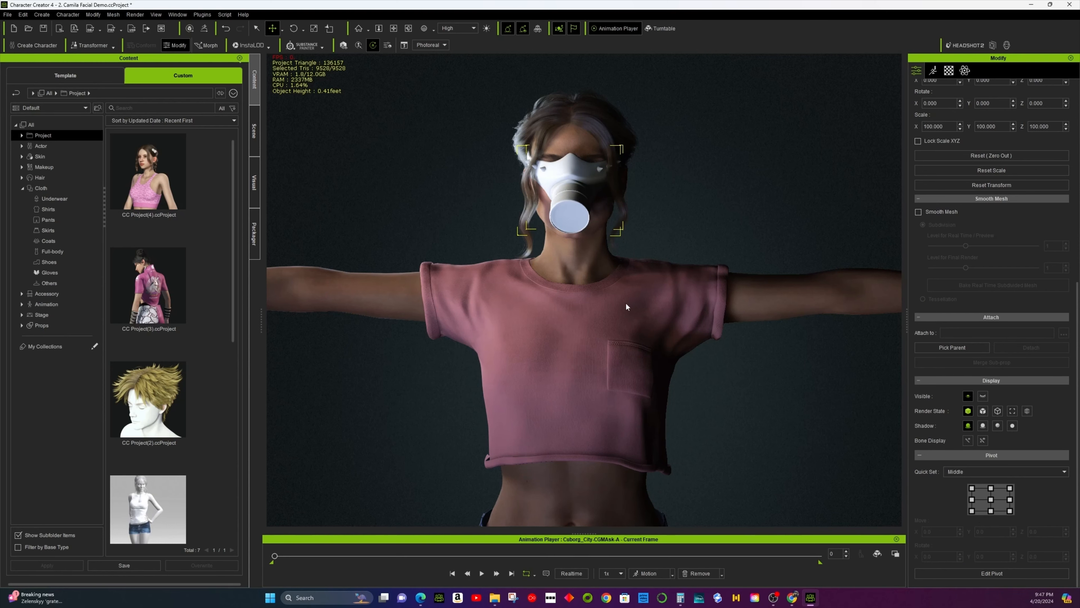
click(993, 502)
drag(572, 135, 570, 164)
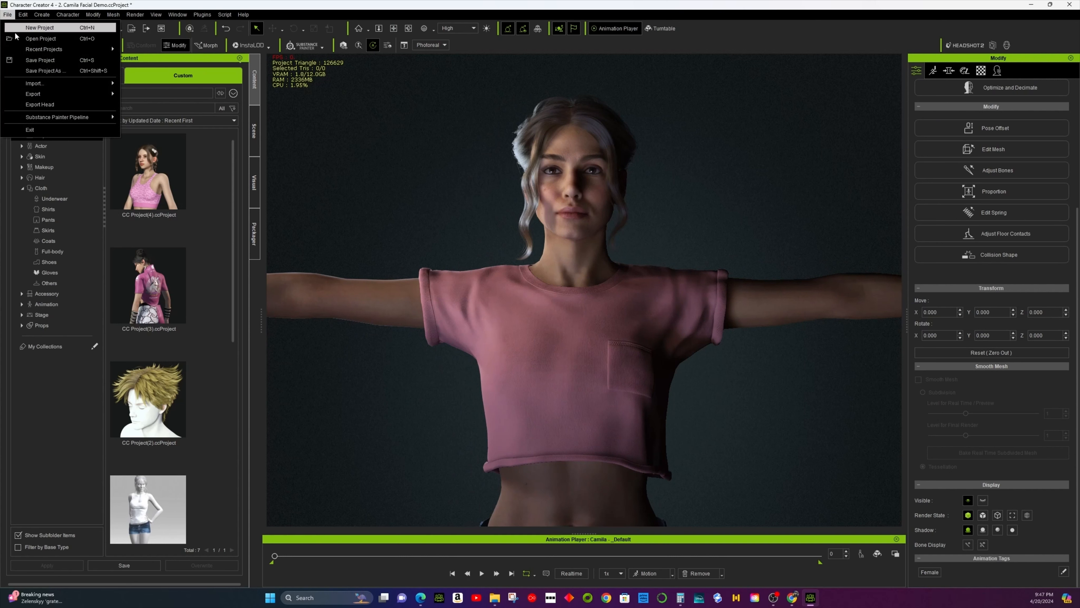
mouse_move(47, 96)
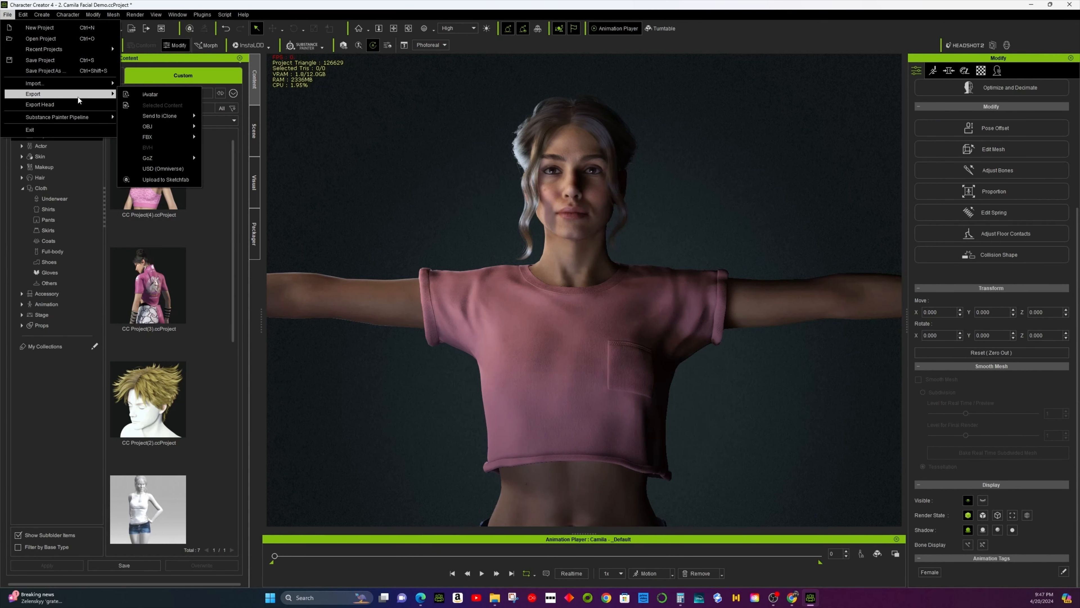
mouse_move(141, 117)
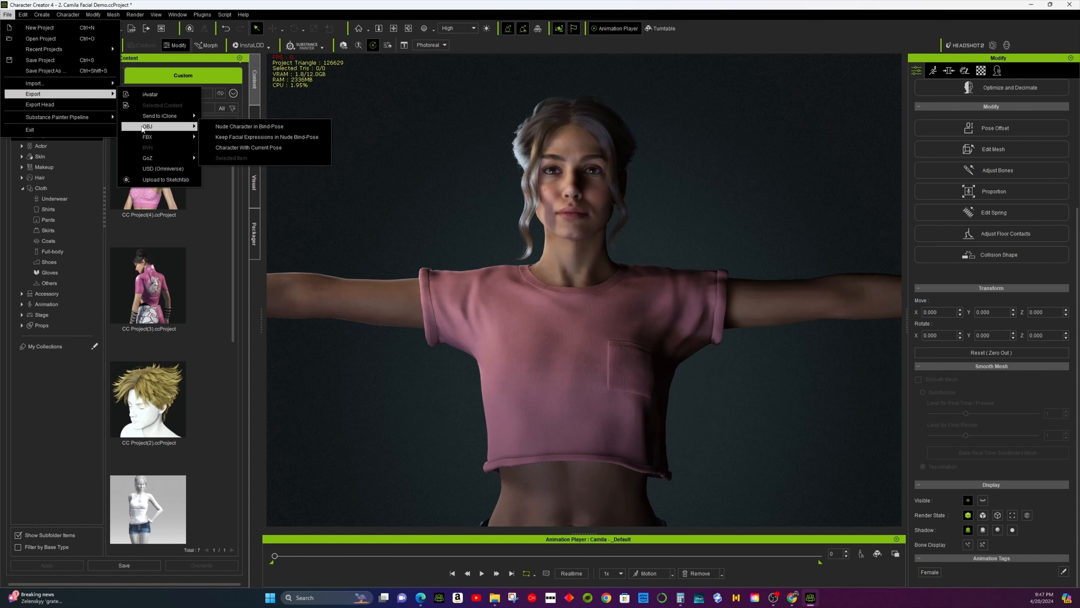
mouse_move(154, 160)
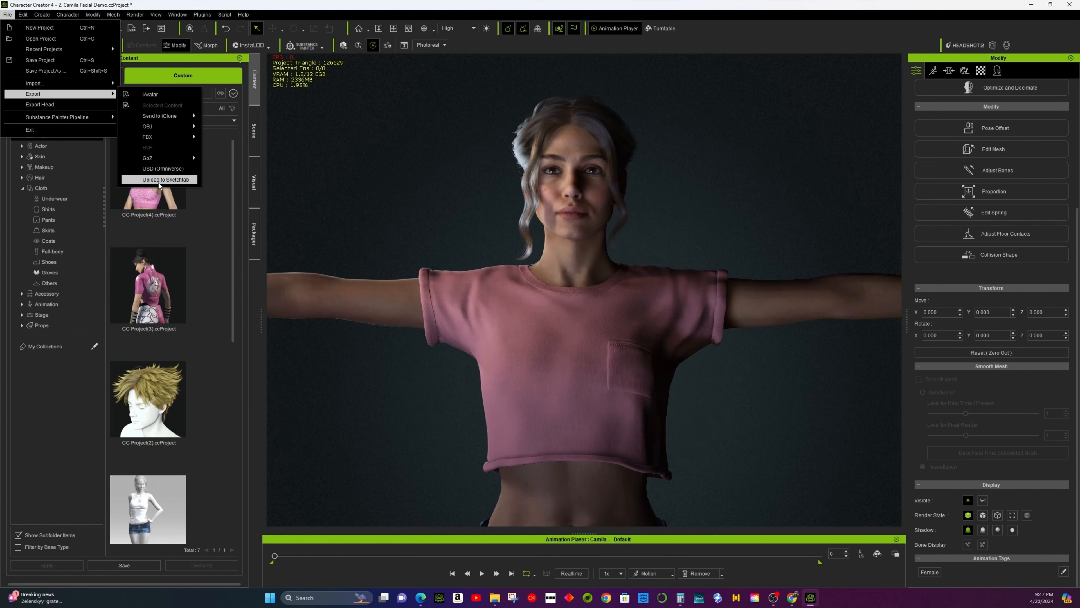
mouse_move(89, 119)
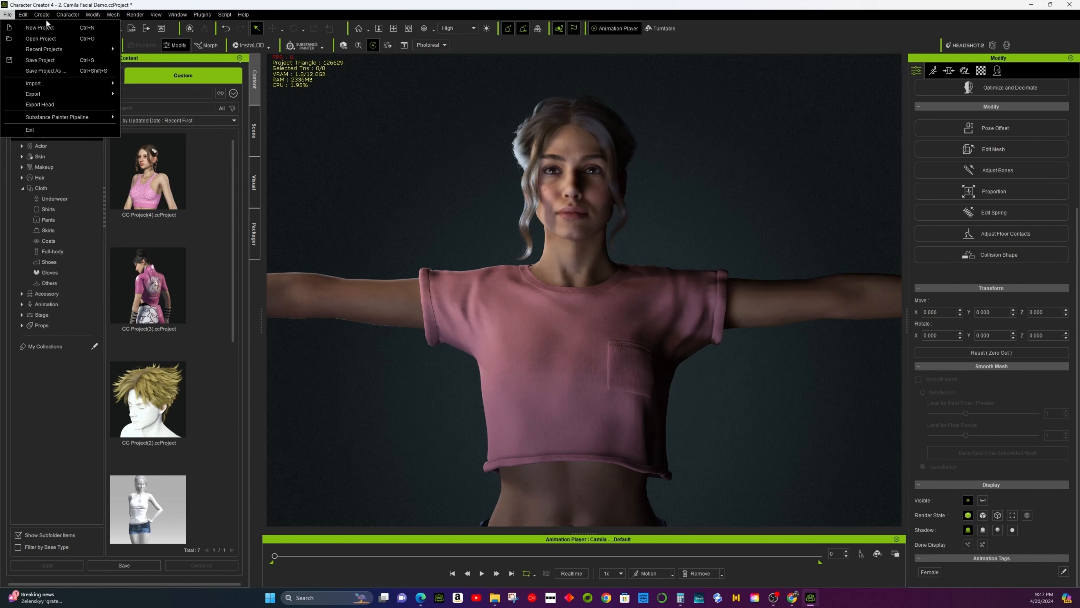
mouse_move(44, 15)
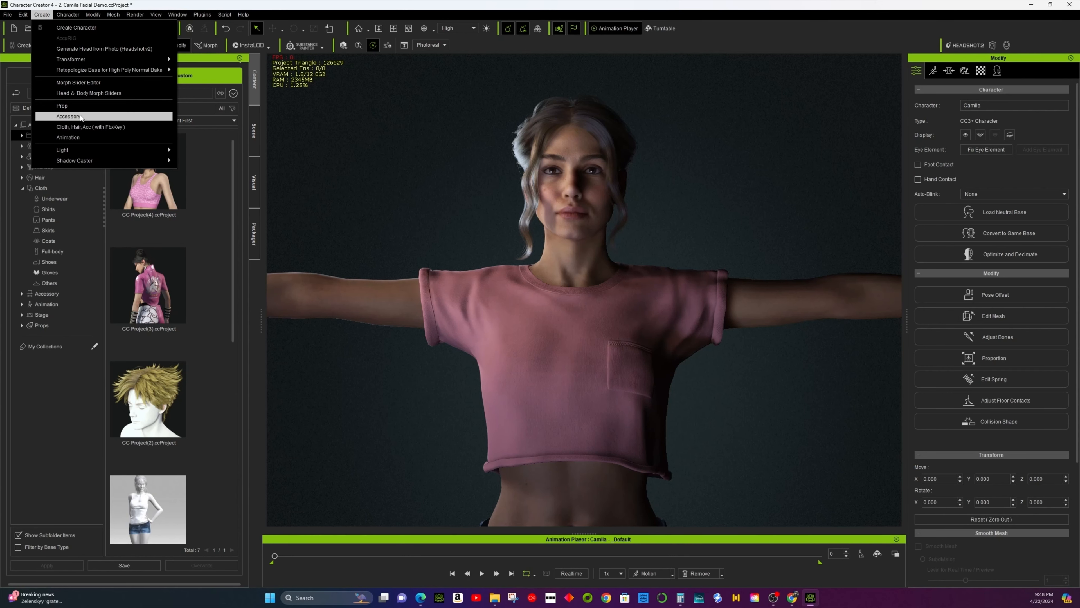
mouse_move(78, 151)
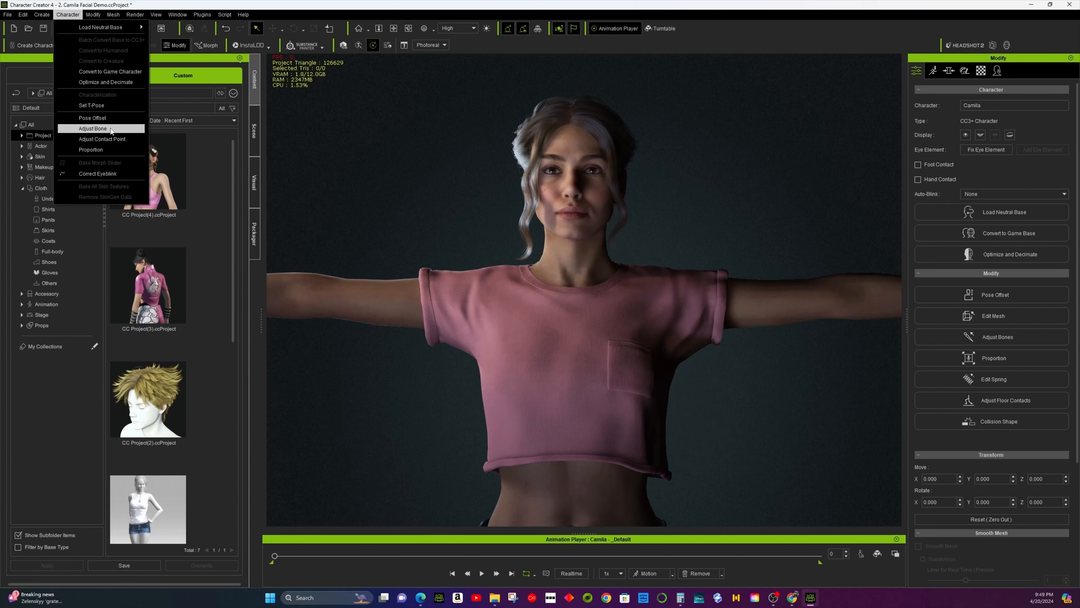
- Raise the character's left arm by rotating its shoulder bone with Pose Offset, and leave the pose editing
click(111, 119)
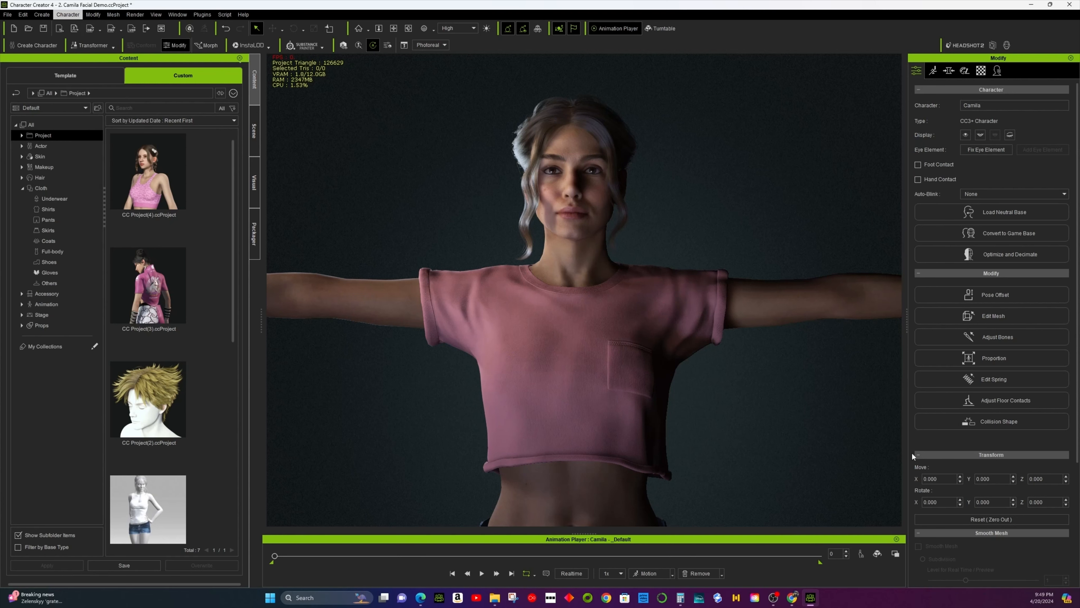
click(294, 28)
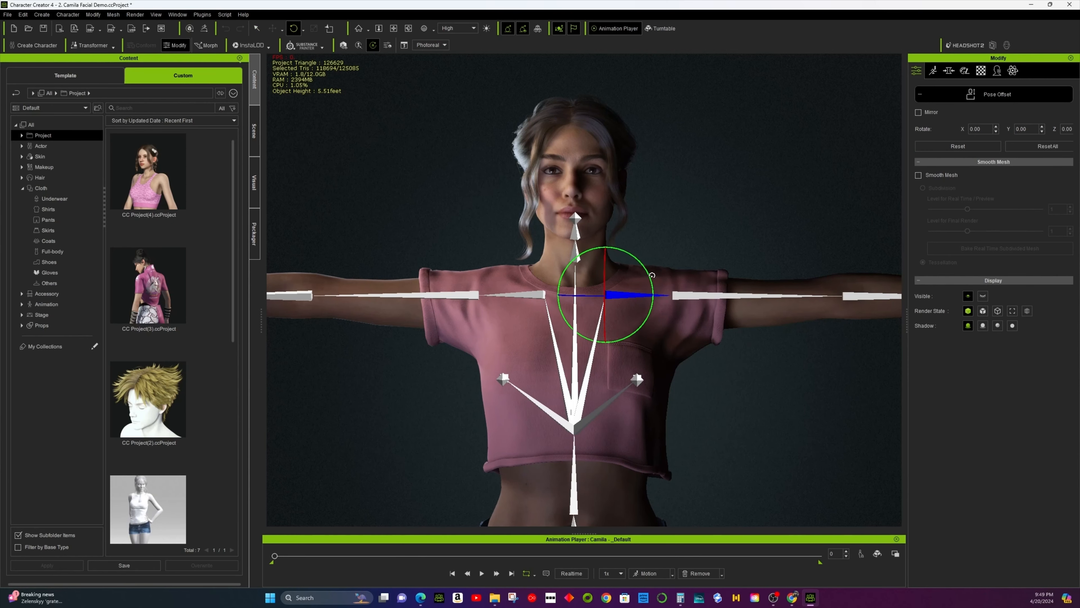
drag(652, 282, 680, 231)
click(945, 99)
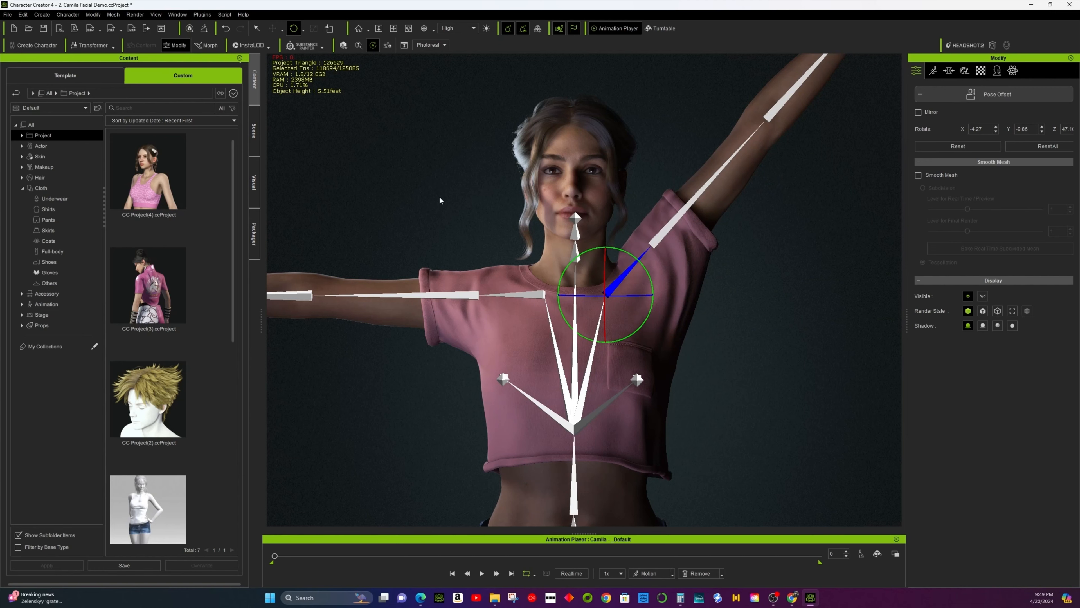
- Try the _Default still pose from the Motion-Plus template library on the character, and undo the raised-arm pose
click(47, 304)
click(108, 71)
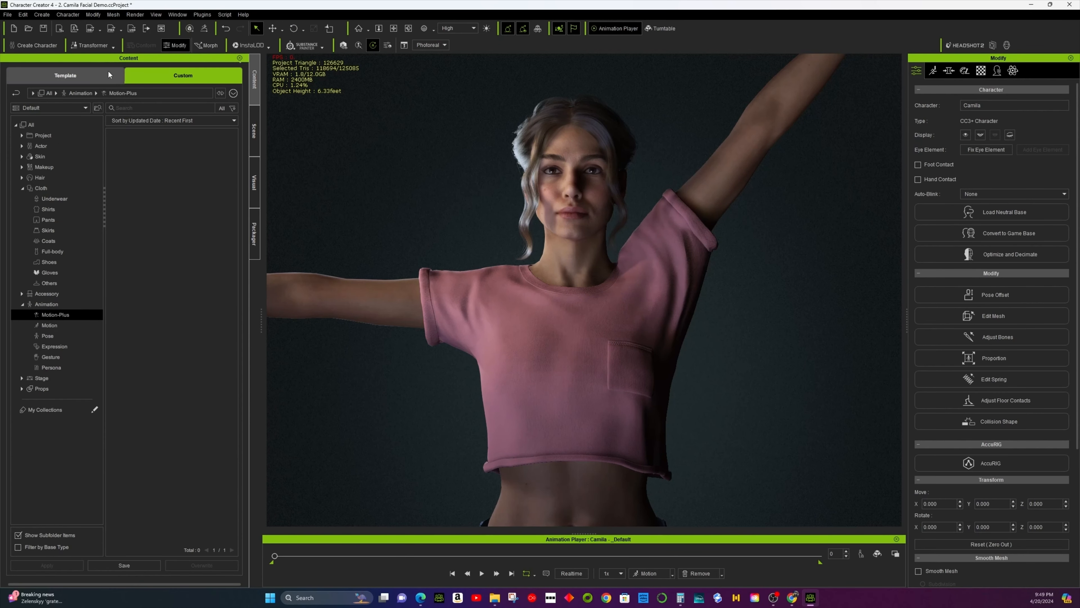
double_click(171, 451)
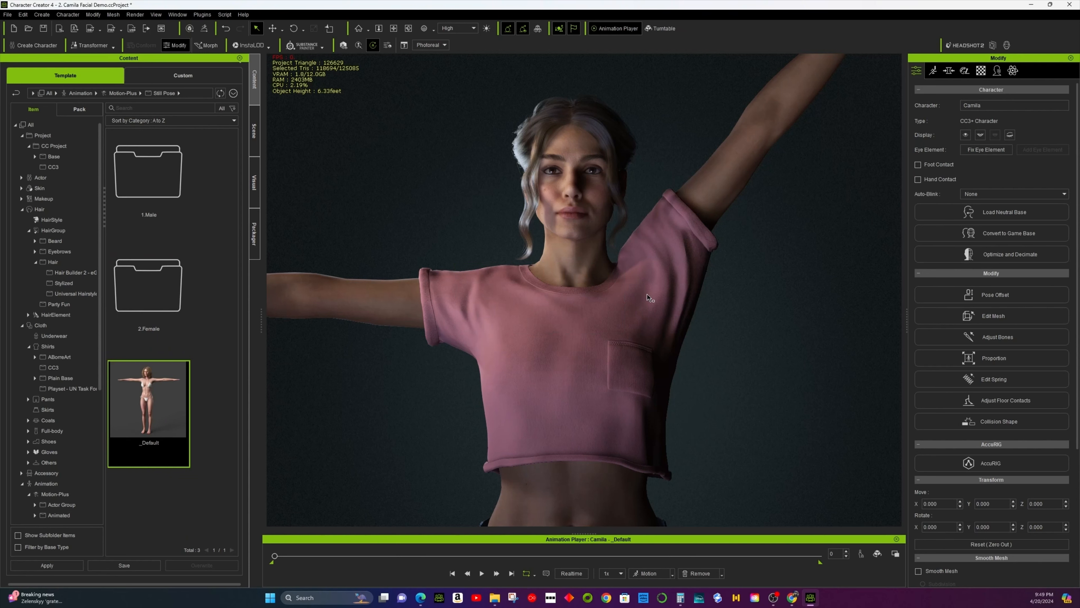
key(ctrl+z)
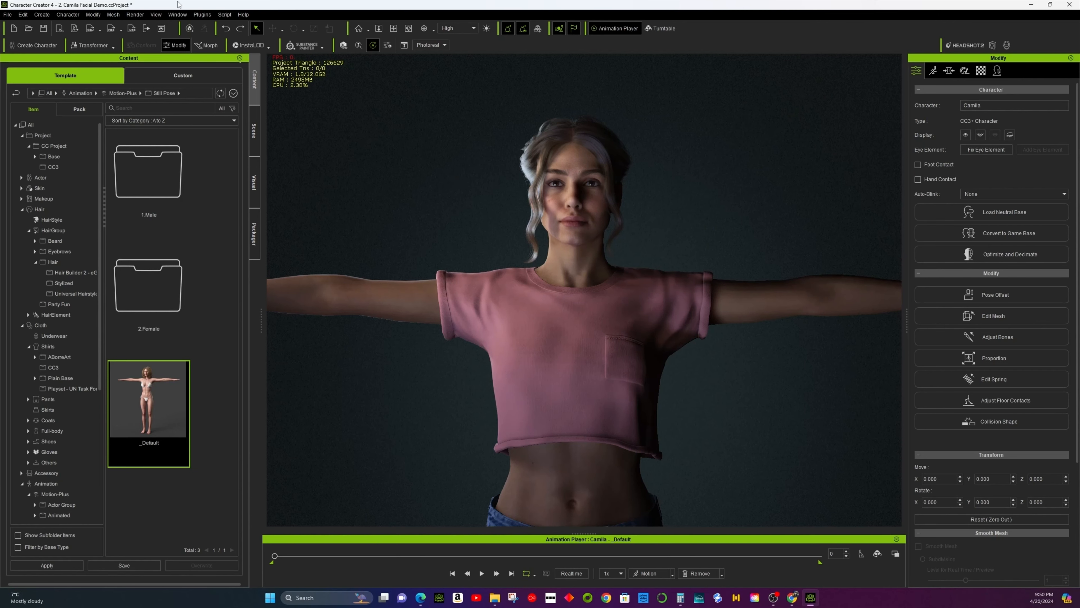
click(50, 15)
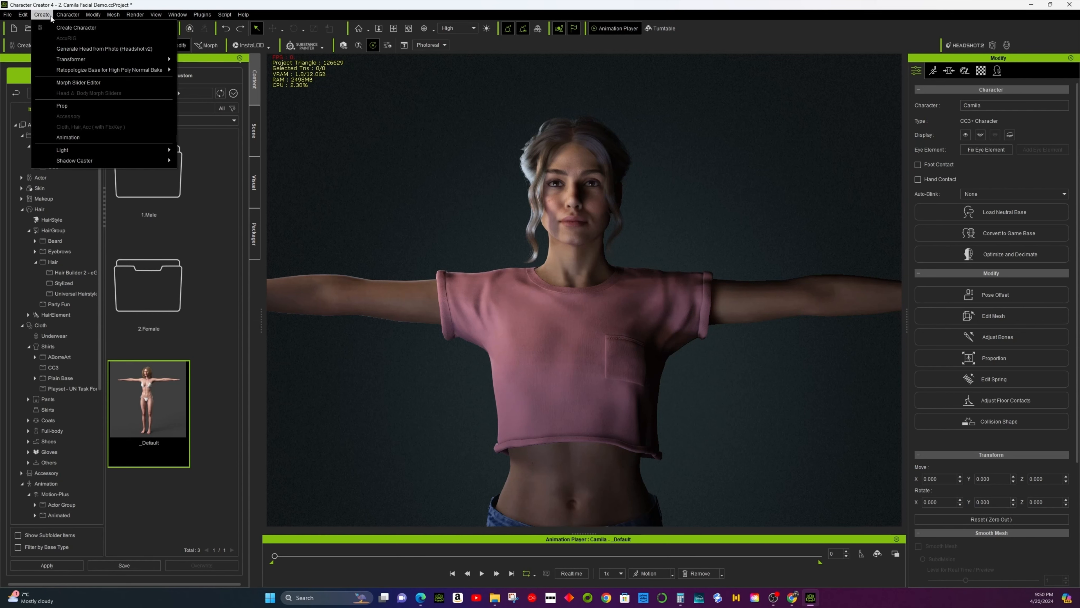
mouse_move(62, 17)
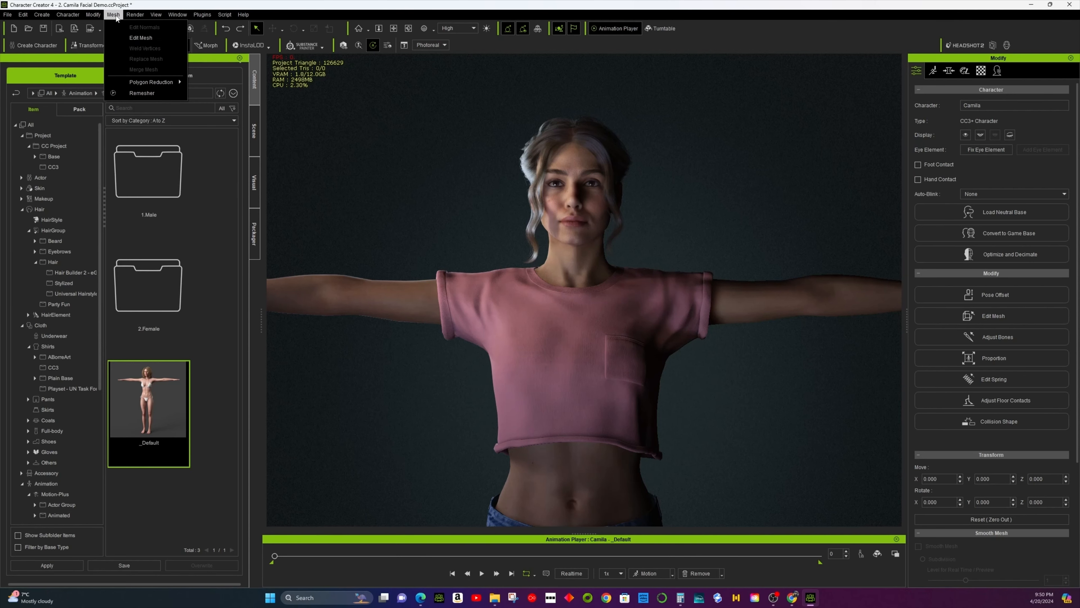
click(141, 38)
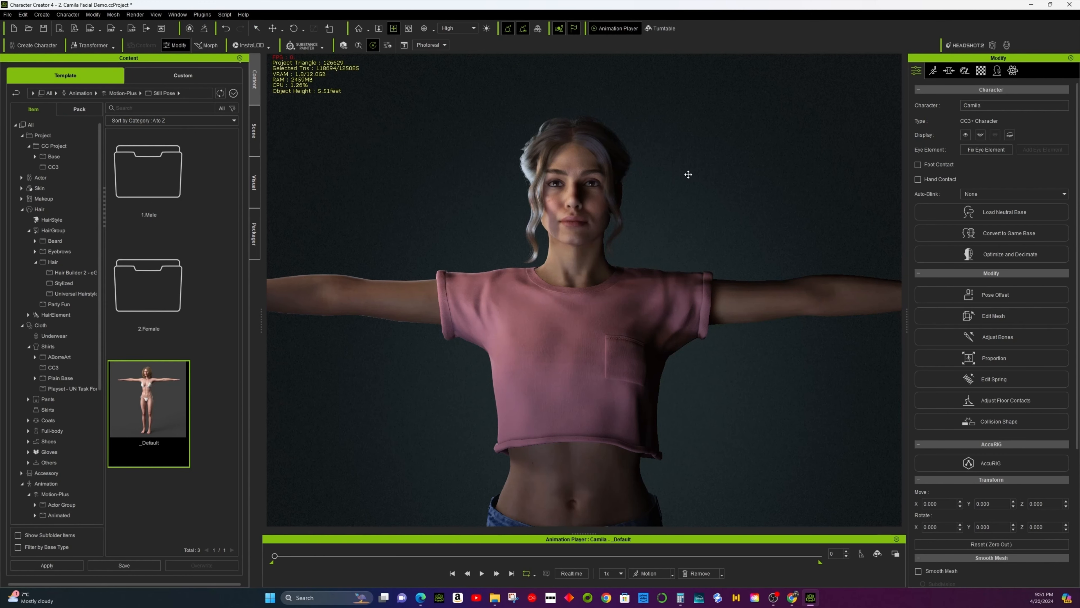
- Select the butterfly hair clip at the lower end of the braid on the character's back
right_drag(687, 174, 347, 140)
right_drag(432, 161, 382, 164)
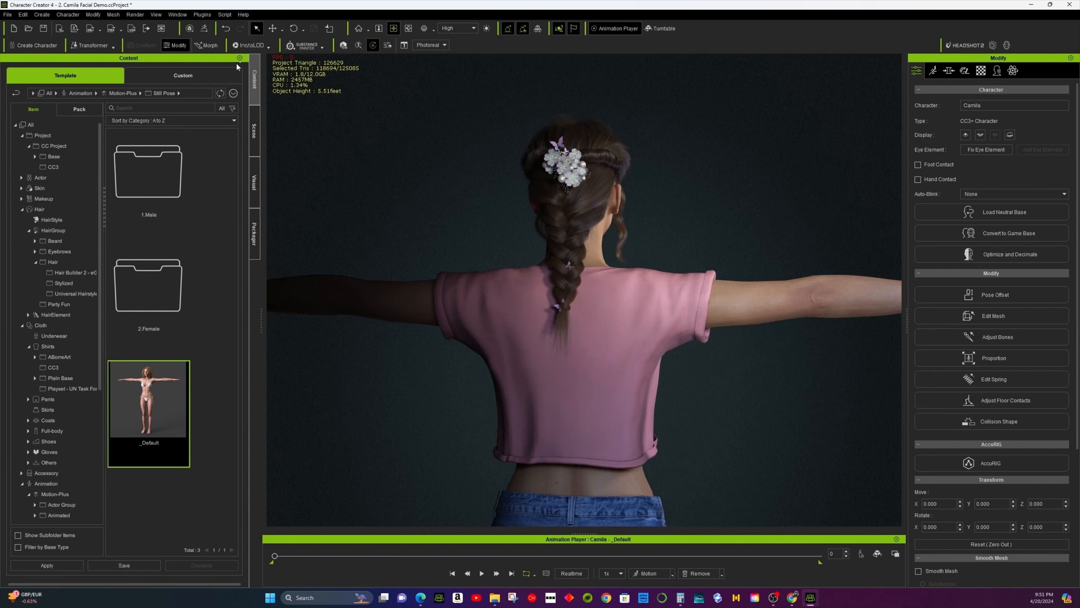
click(257, 28)
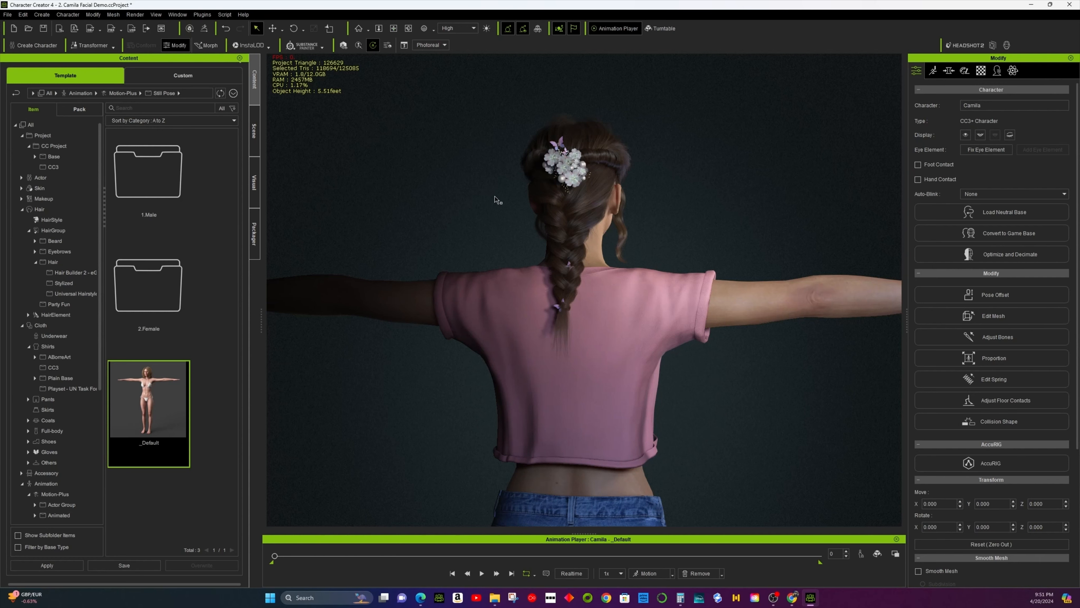
click(572, 268)
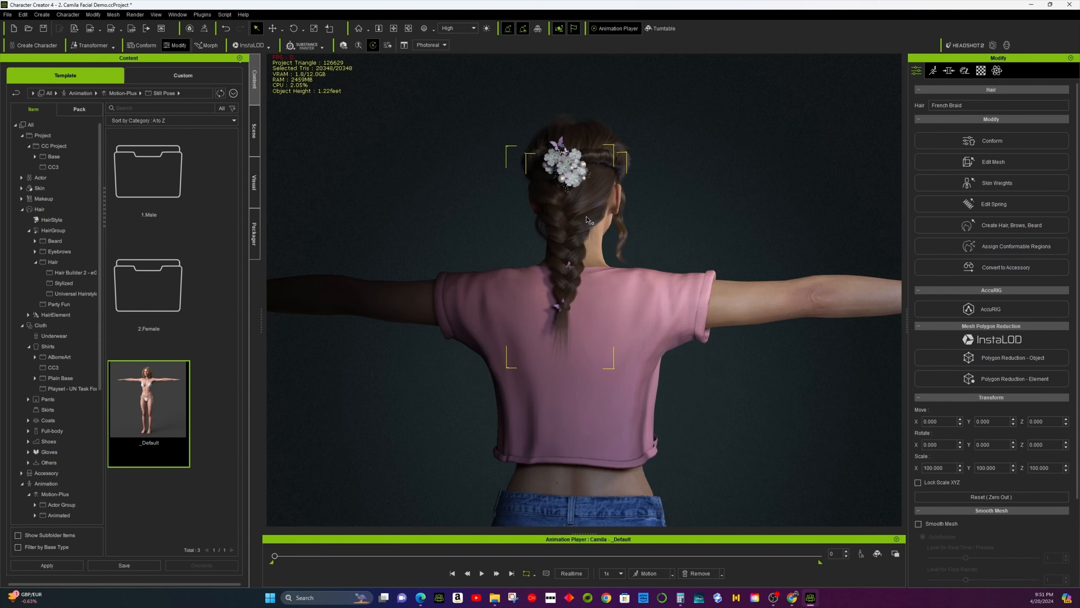
scroll(580, 298, up, 3)
click(552, 309)
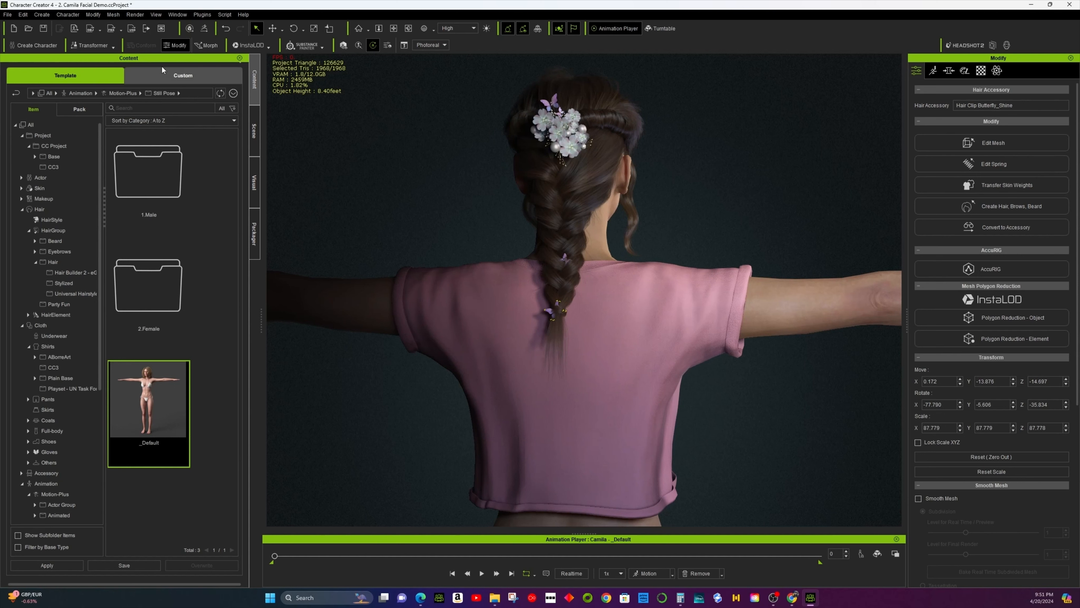
- Check the GoZ settings for the selected butterfly hair clip and cancel the transfer
click(206, 28)
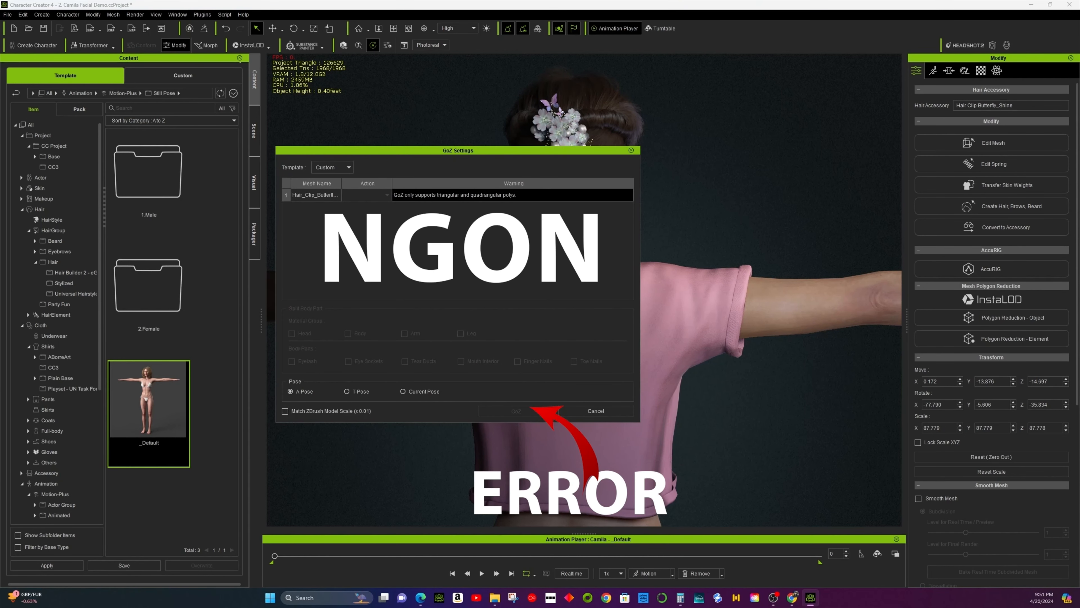
click(596, 411)
- Reduce the butterfly hair clip's polygons as a whole object by percentage, set to 99.99, and close the reduction settings
click(110, 22)
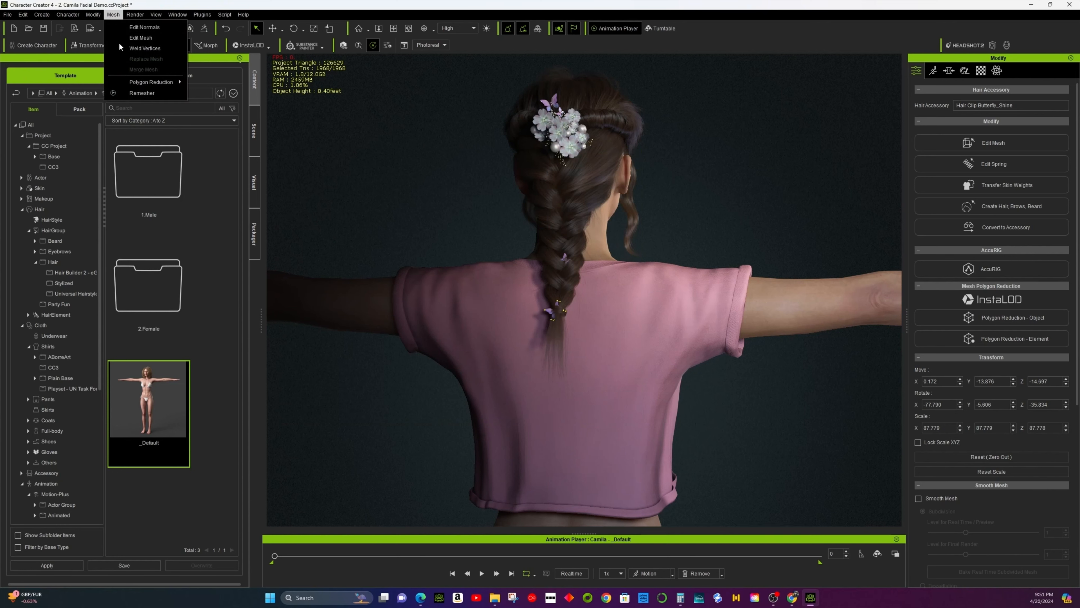
mouse_move(152, 84)
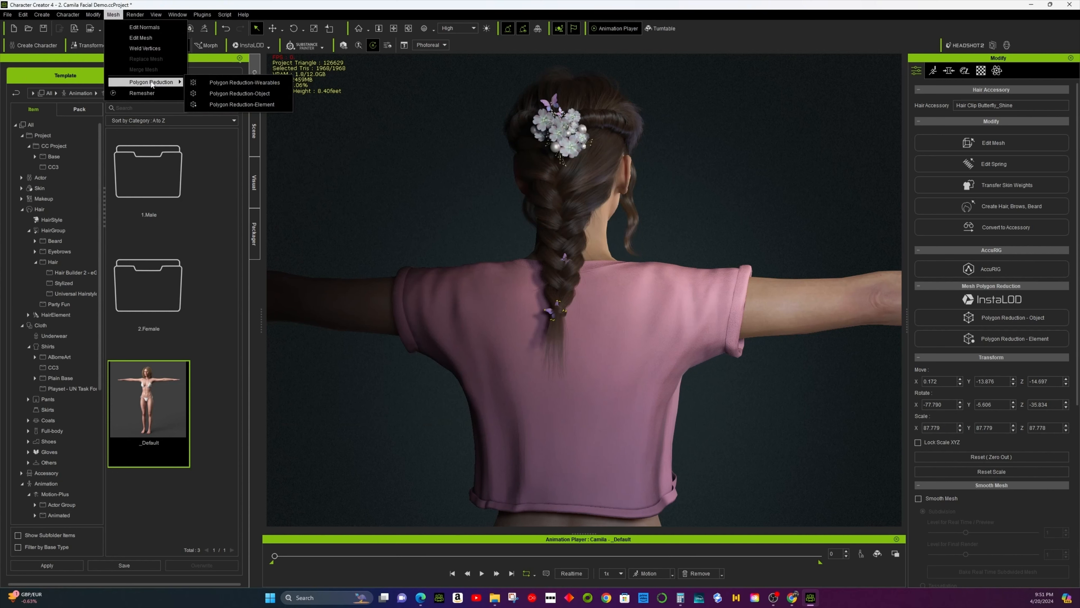
click(229, 93)
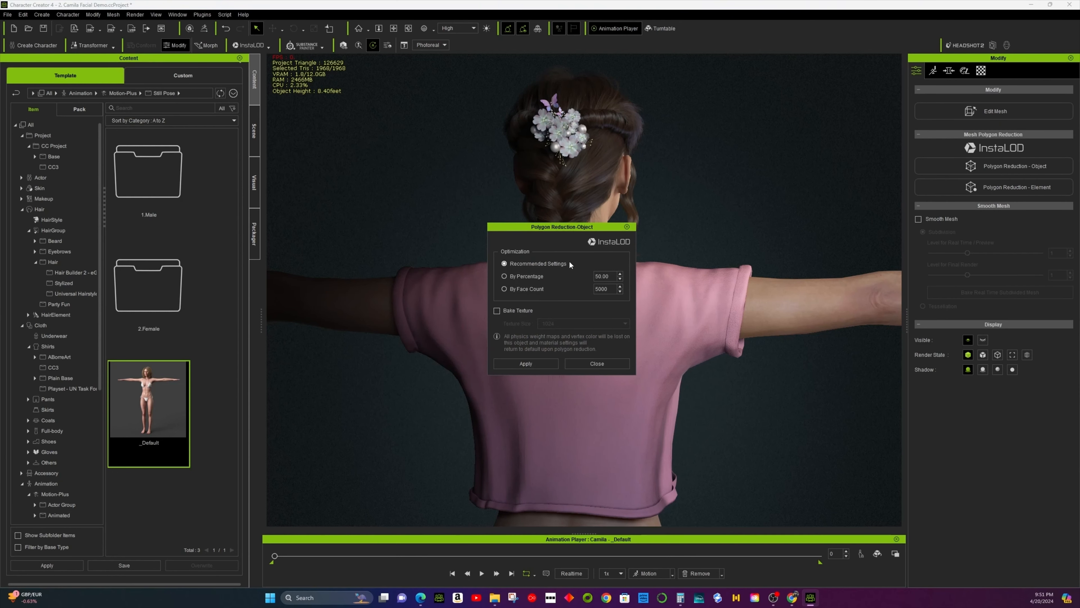
click(520, 277)
text(99.99)
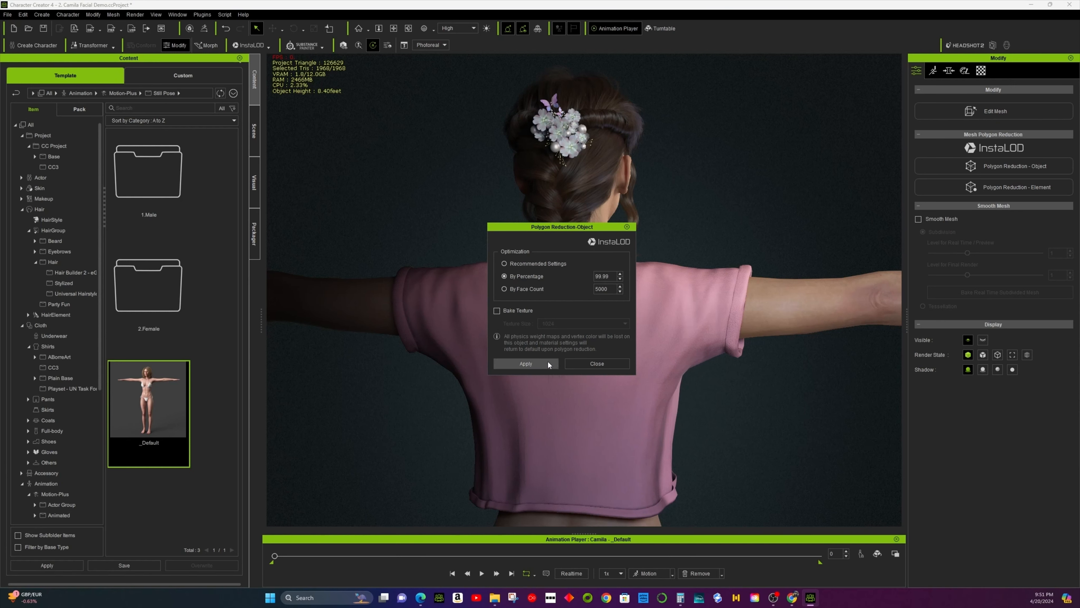
click(526, 364)
drag(576, 230, 522, 356)
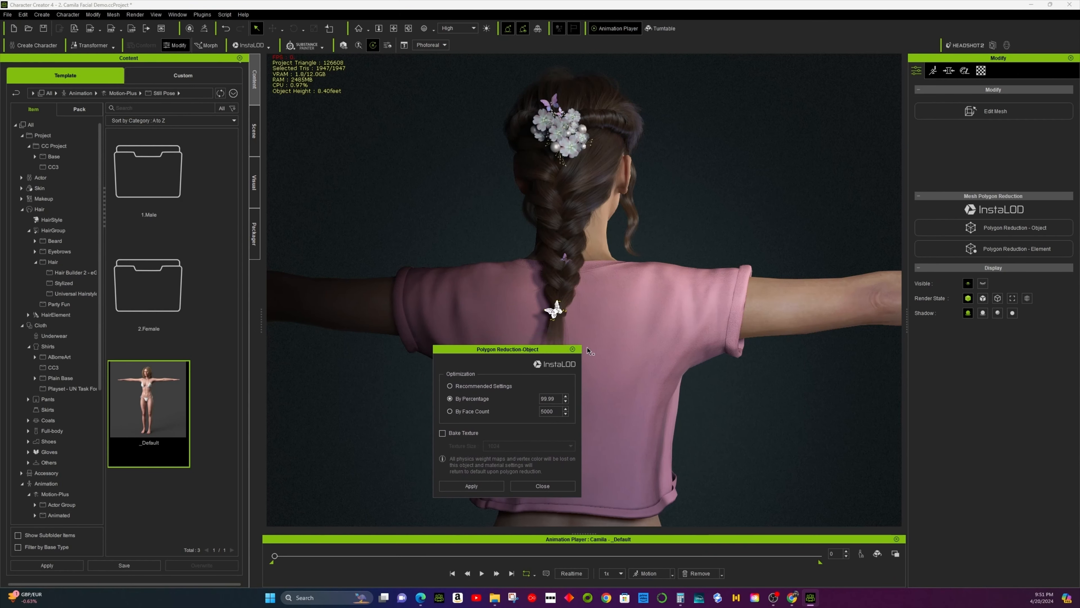
click(573, 349)
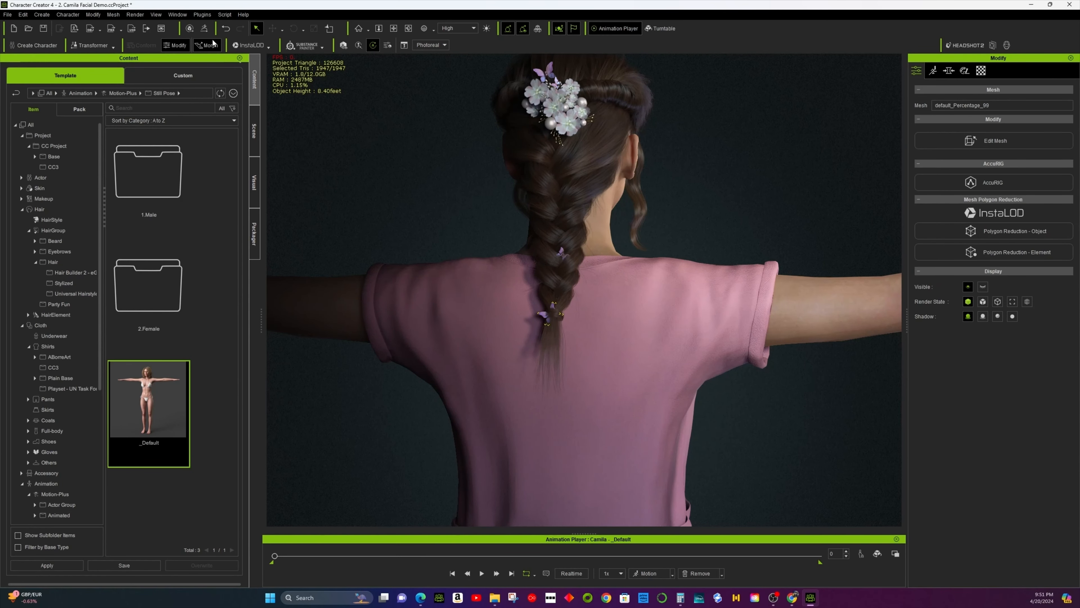
- Check the GoZ settings again for the polygon-reduced hair clip and close them without sending it
click(203, 27)
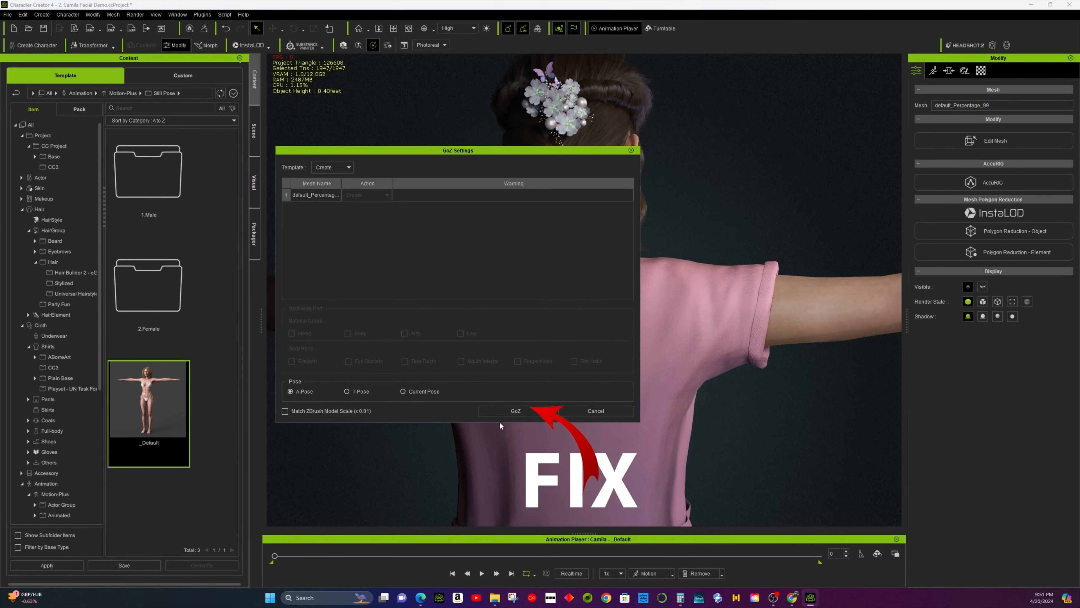
click(631, 150)
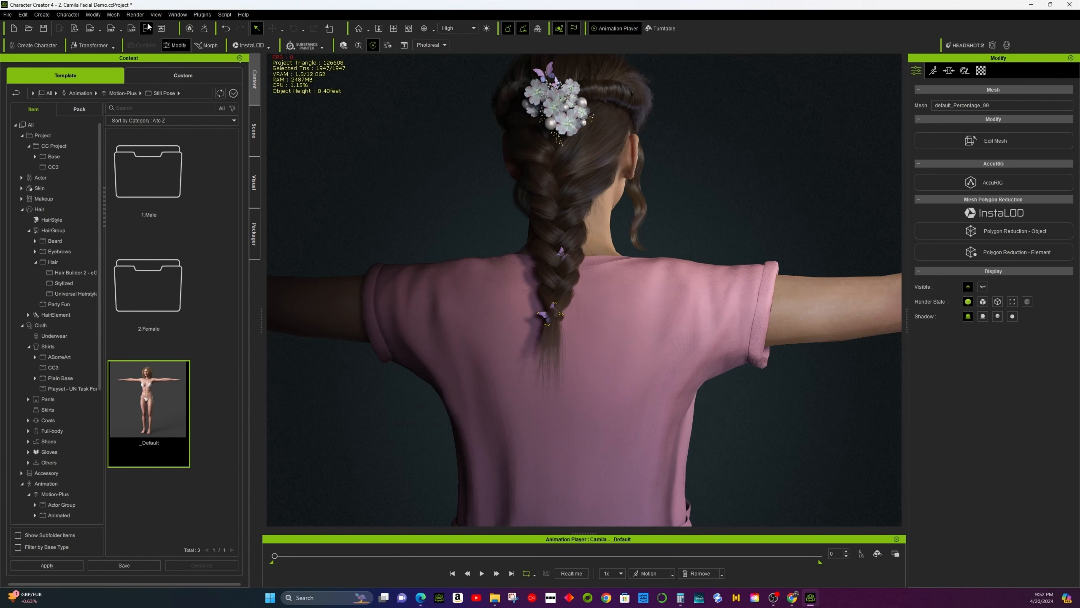
click(113, 14)
mouse_move(156, 15)
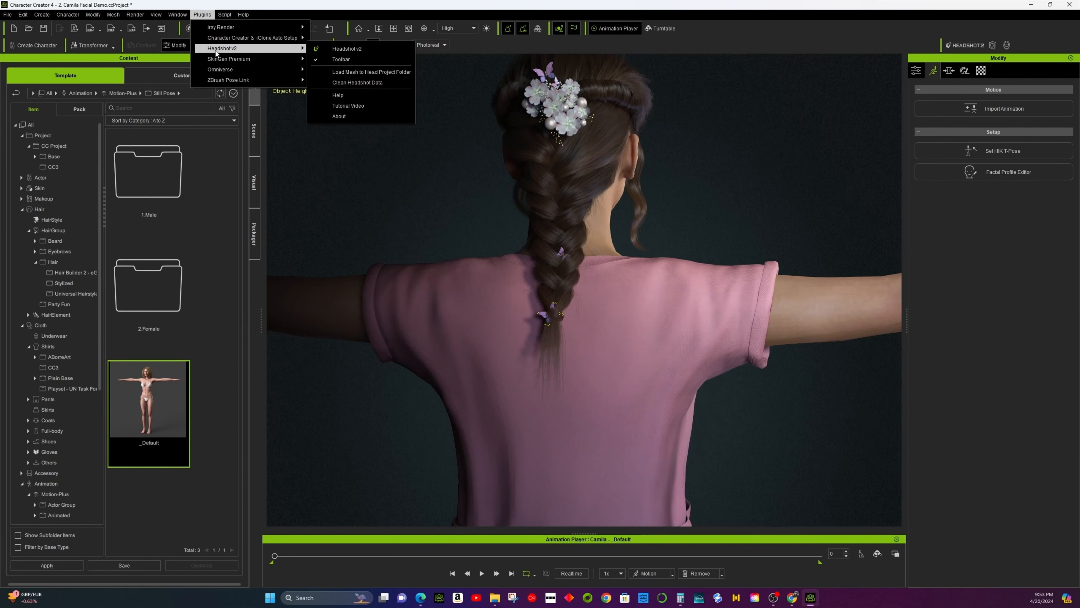
mouse_move(223, 80)
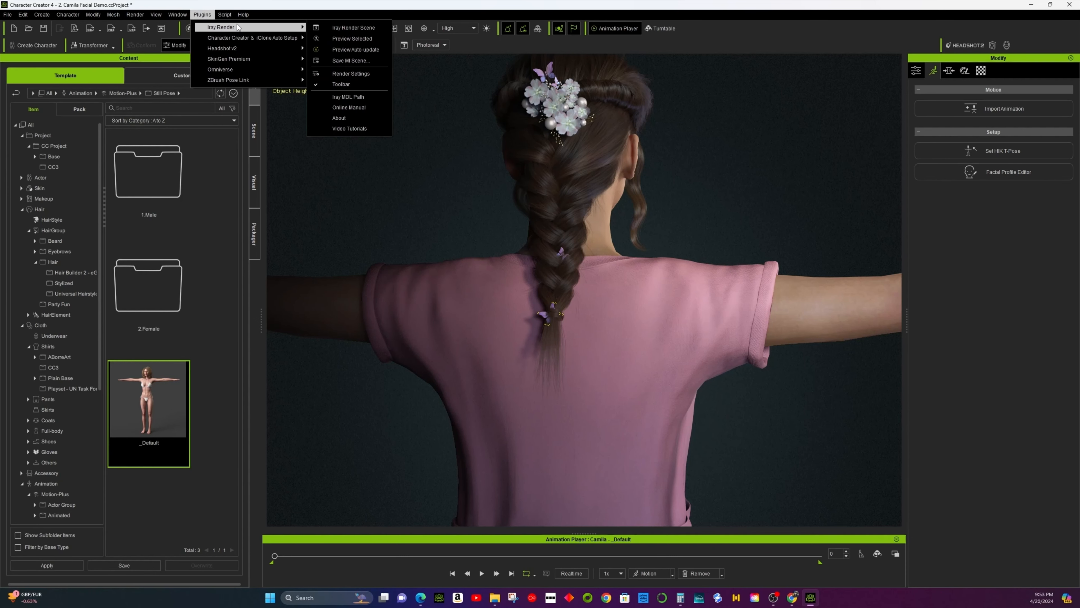
- Open the Reallusion Marketplace in the web browser, maximize it and look through the Character Creator content
mouse_move(238, 17)
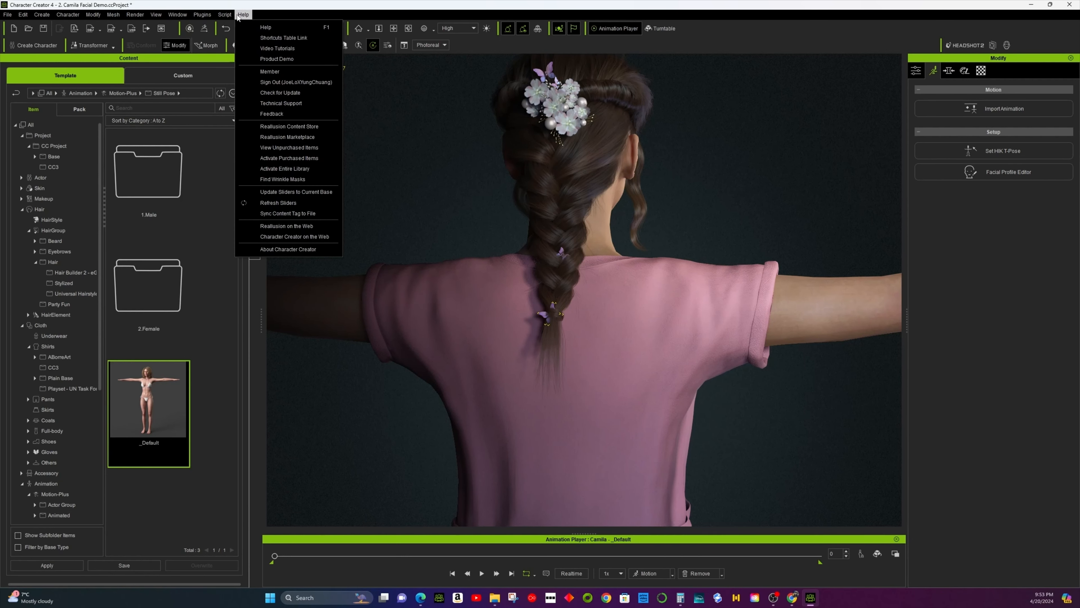
click(274, 136)
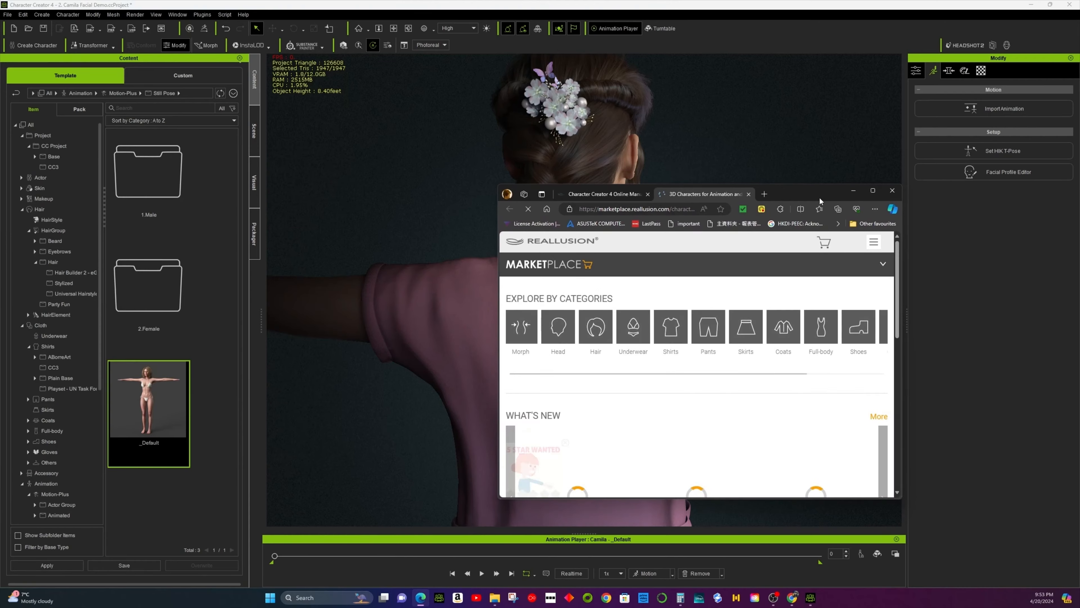
double_click(819, 196)
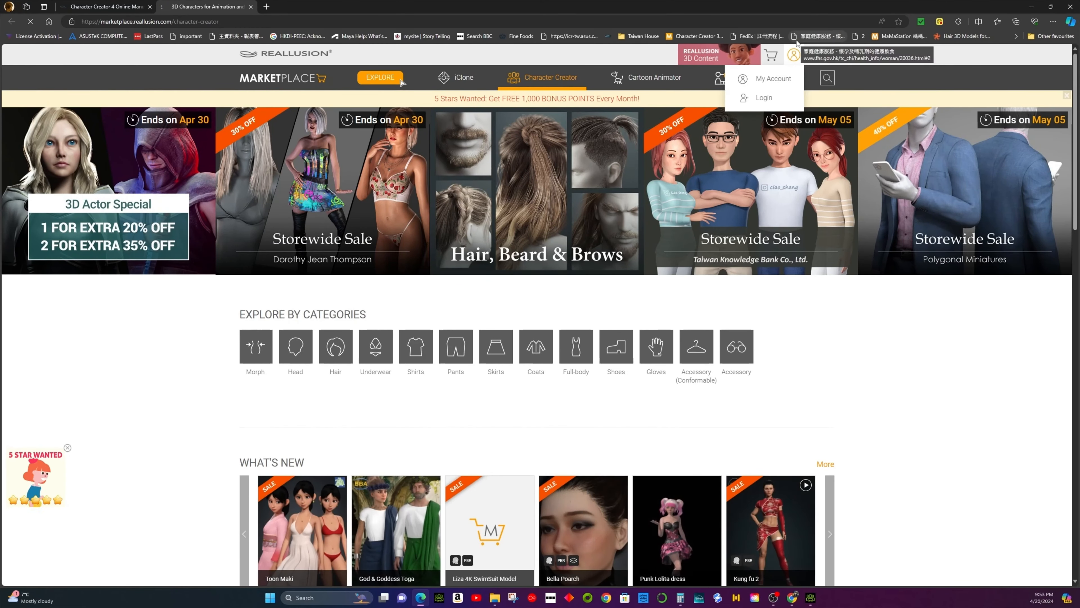
scroll(659, 298, down, 10)
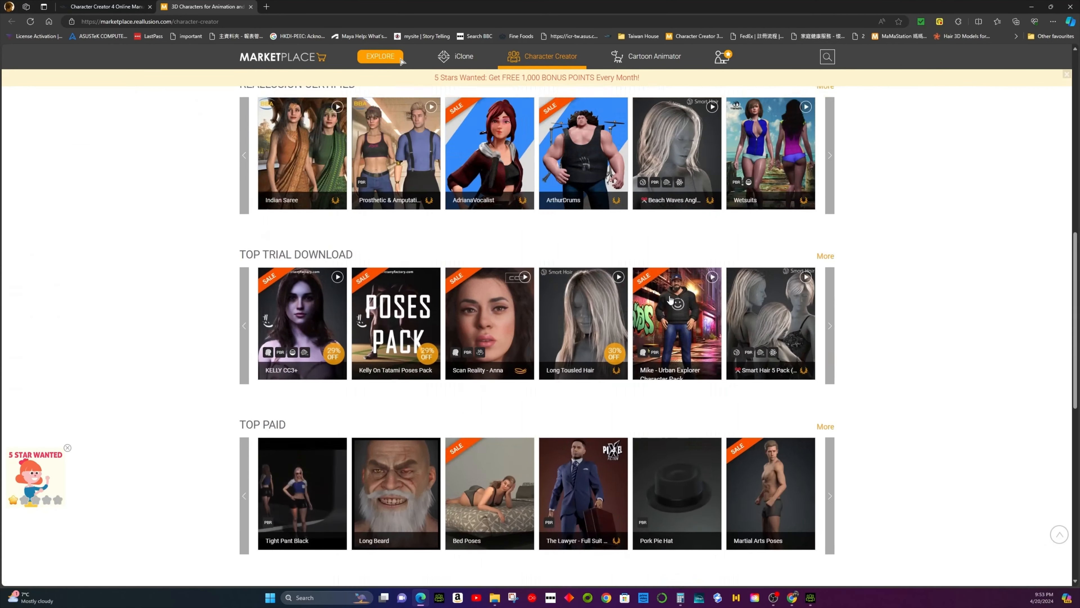
scroll(670, 299, up, 15)
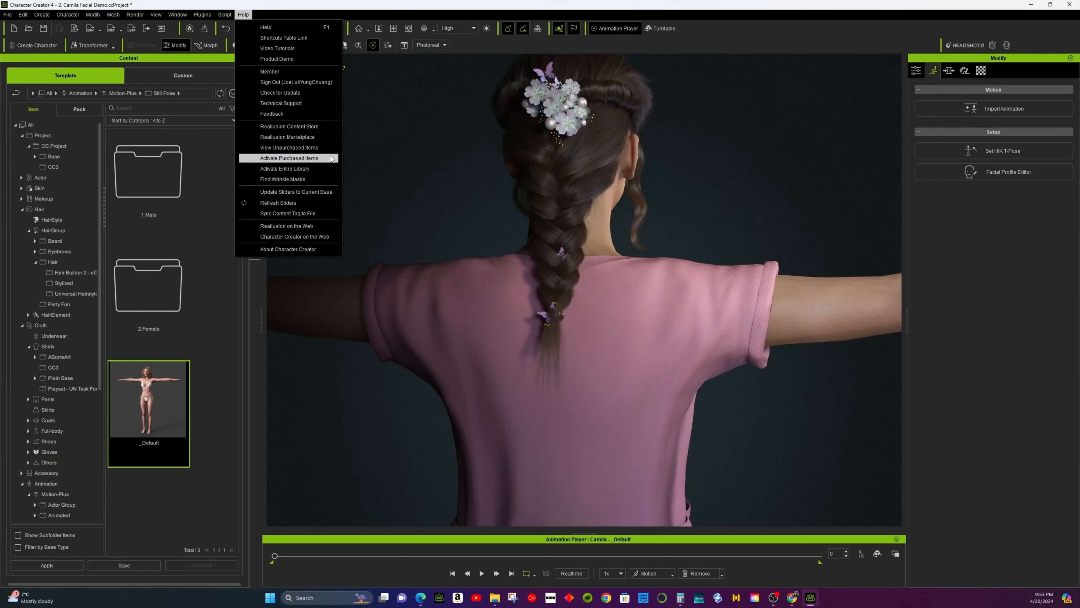